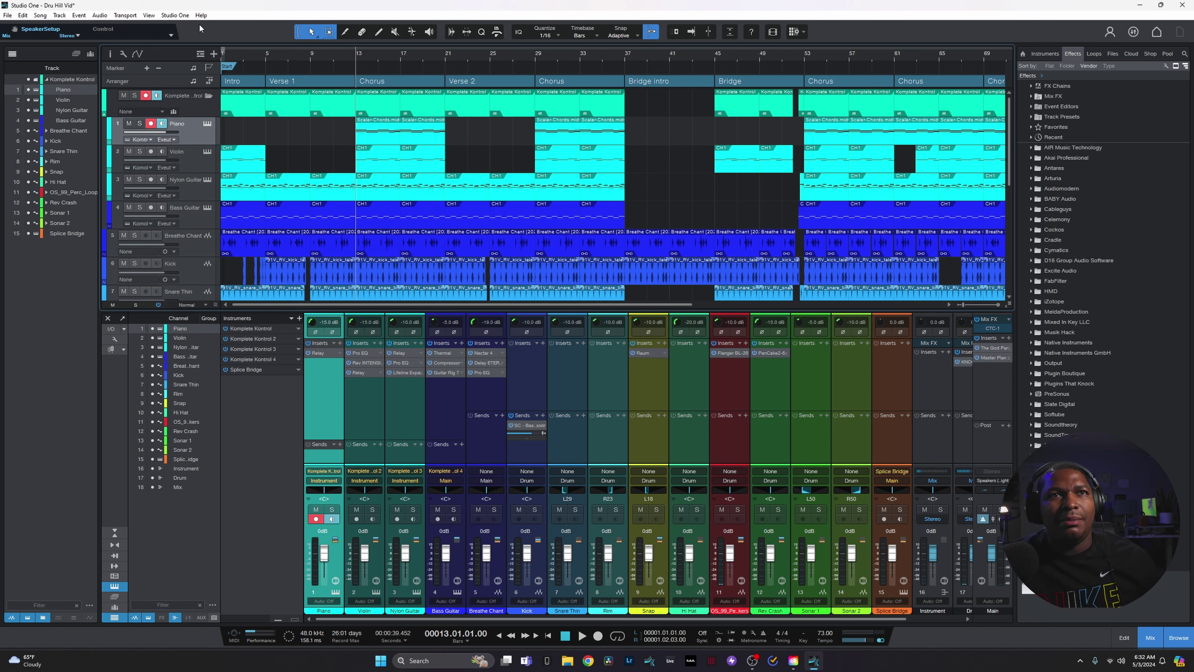
Solo the Piano track and play it from bar 13 of the chorus, stopping after about two bars.
key(s)
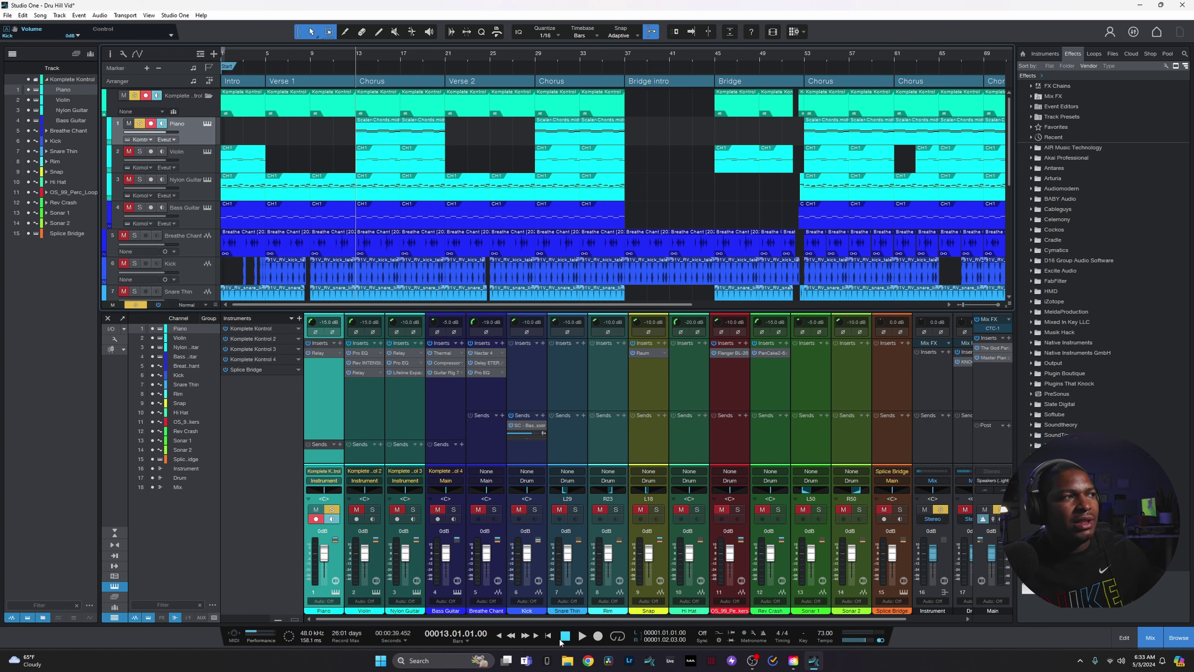
key(space)
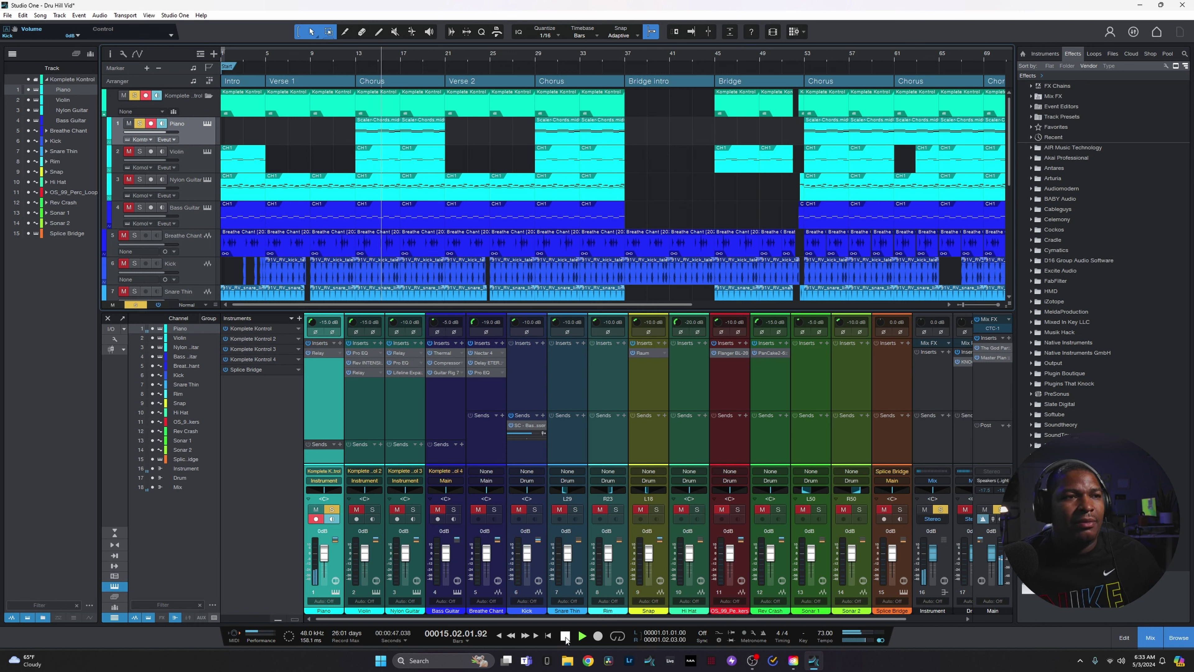
click(566, 638)
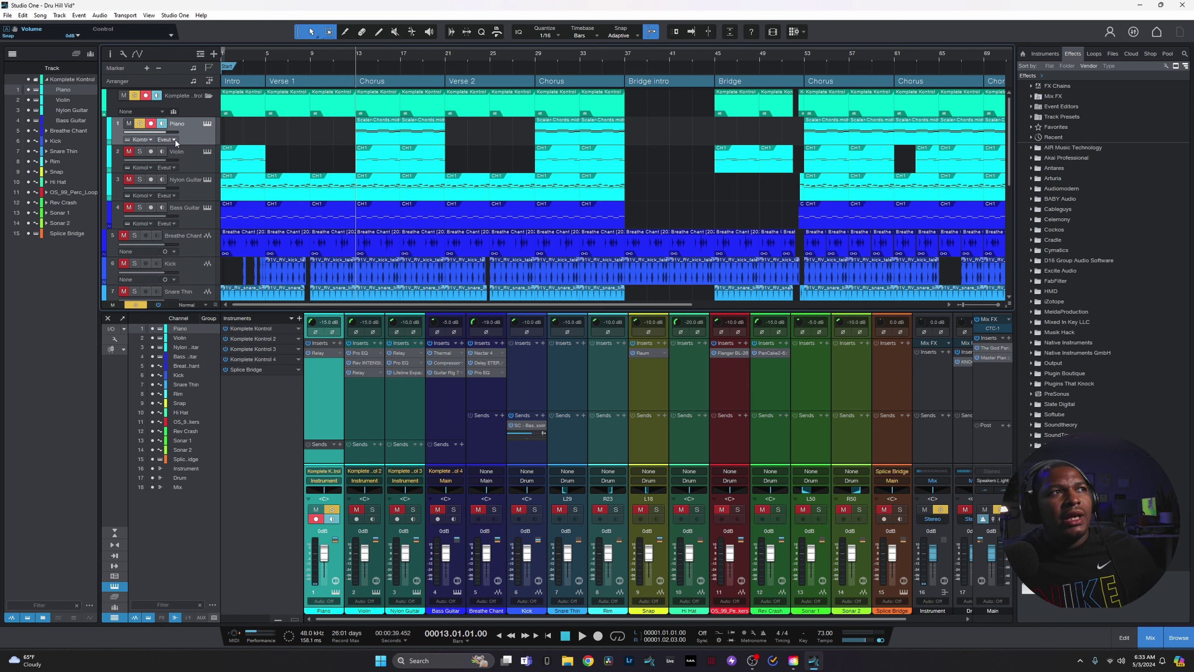
Solo the Violin track in place of the Piano and play its part from bar 13 of the chorus.
click(139, 152)
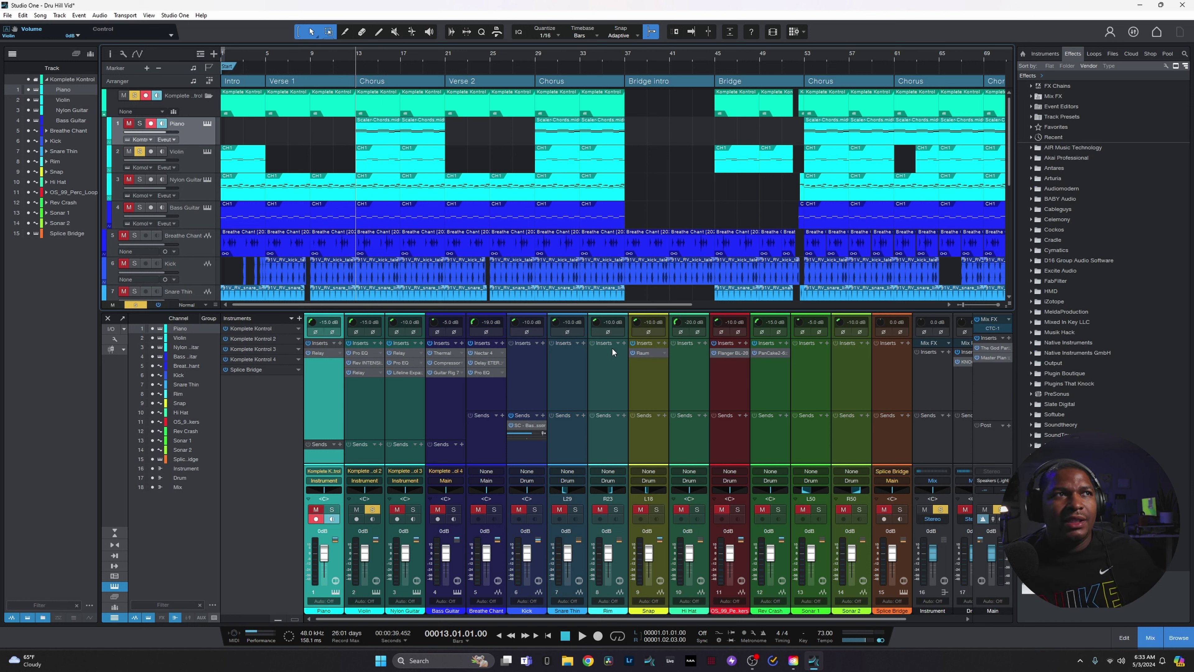
click(625, 396)
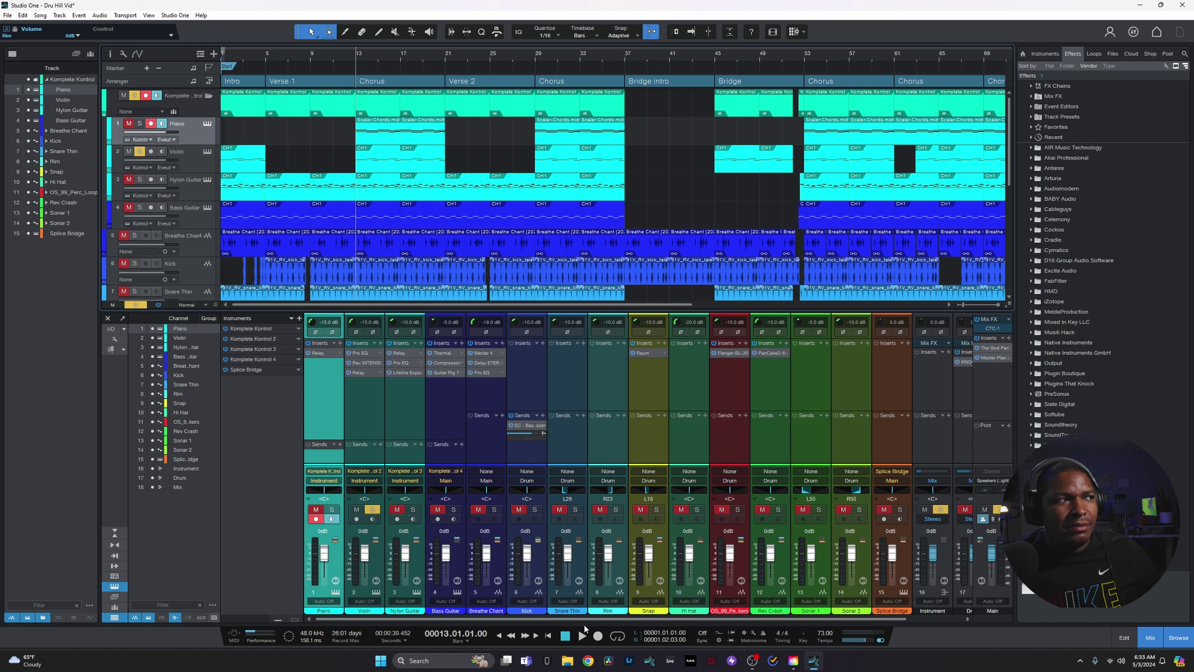
click(582, 636)
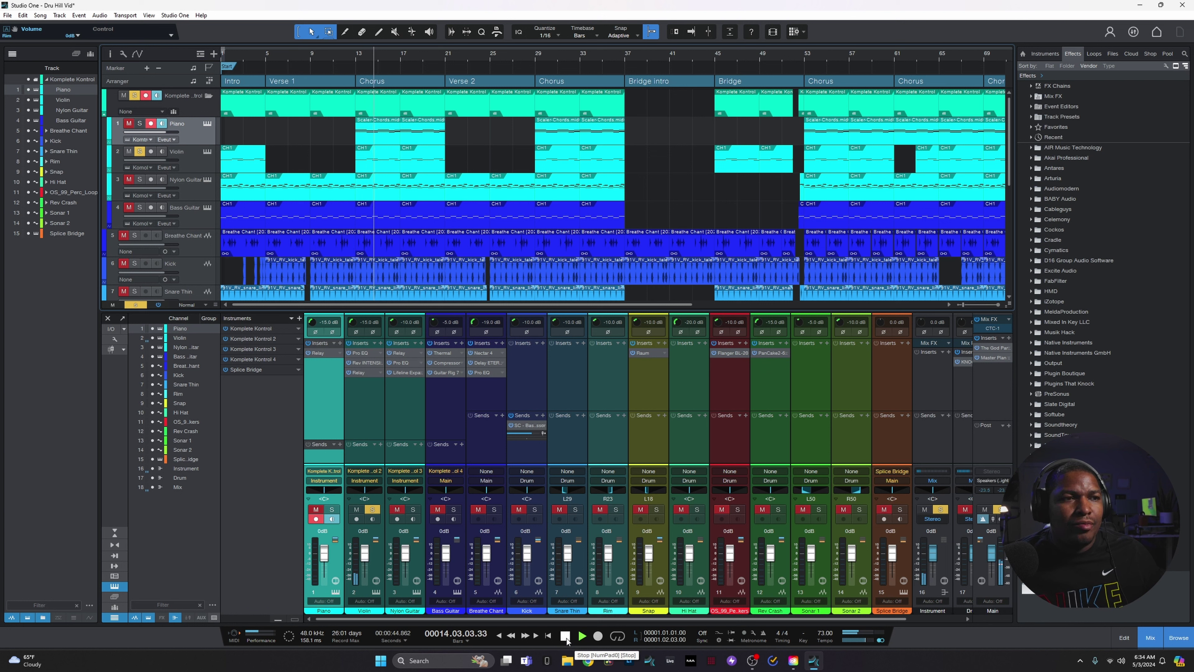
click(565, 636)
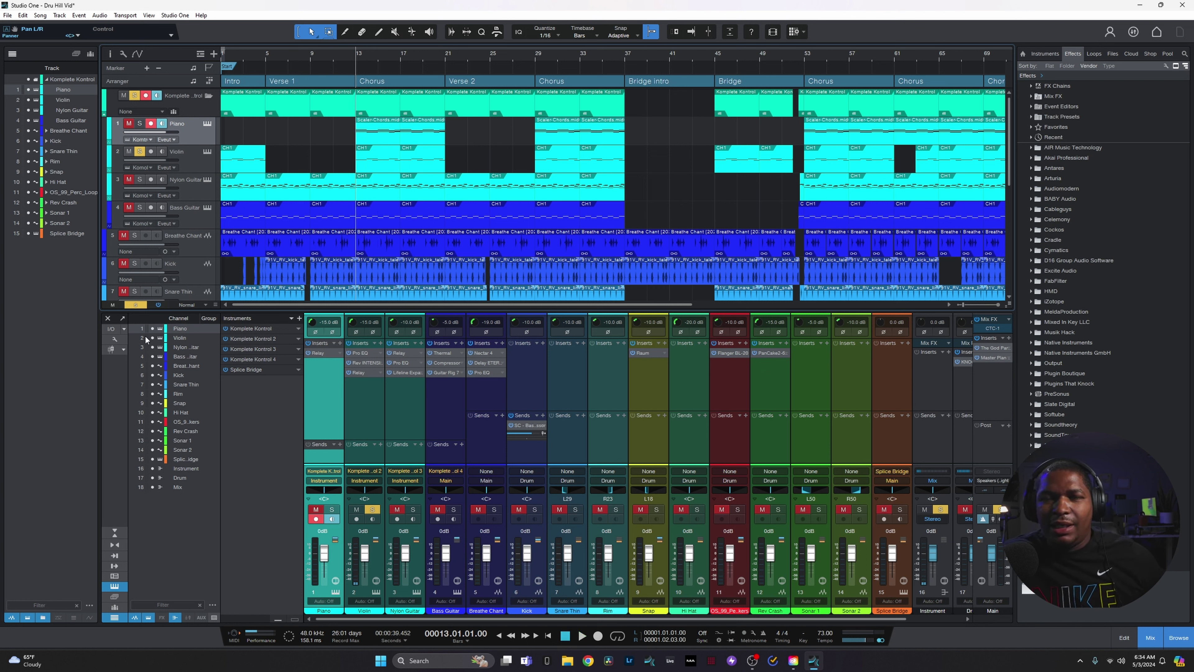
Take the Violin out of solo, solo the Nylon Guitar track and play its part from bar 13.
click(140, 151)
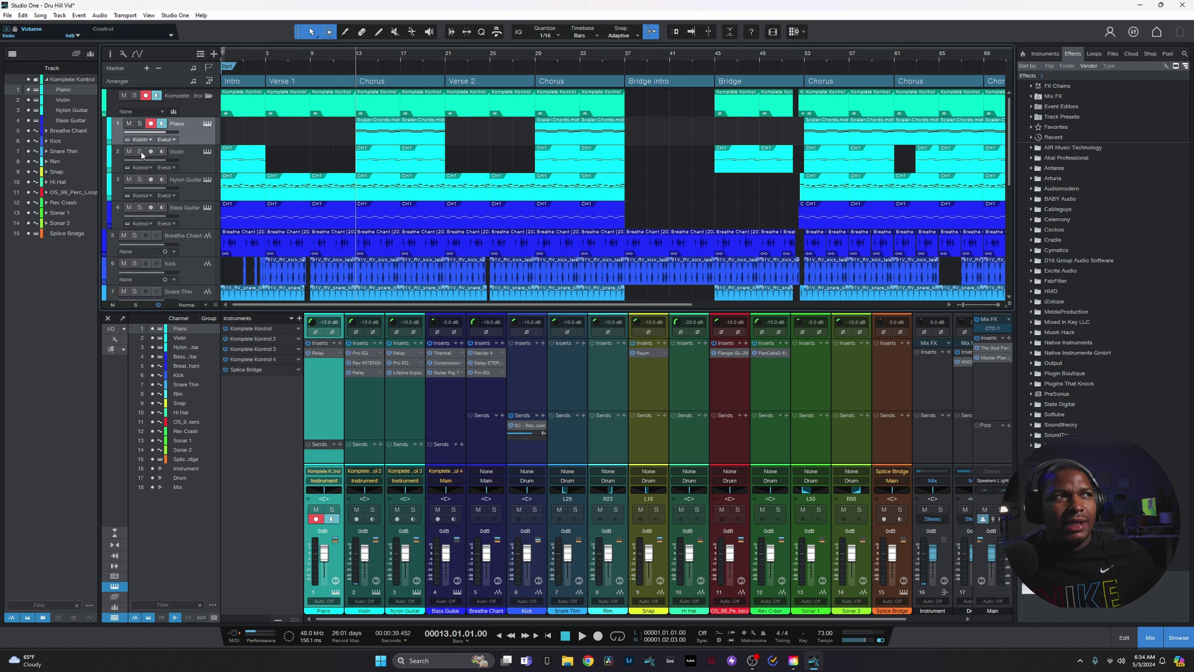
click(140, 181)
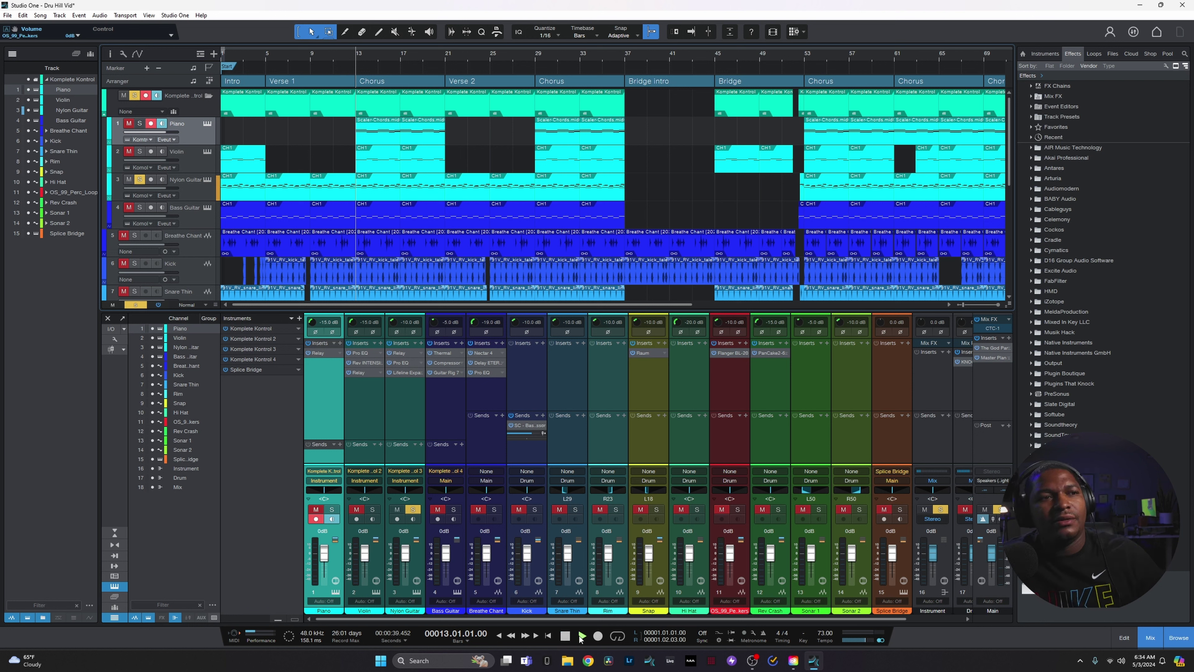
click(582, 635)
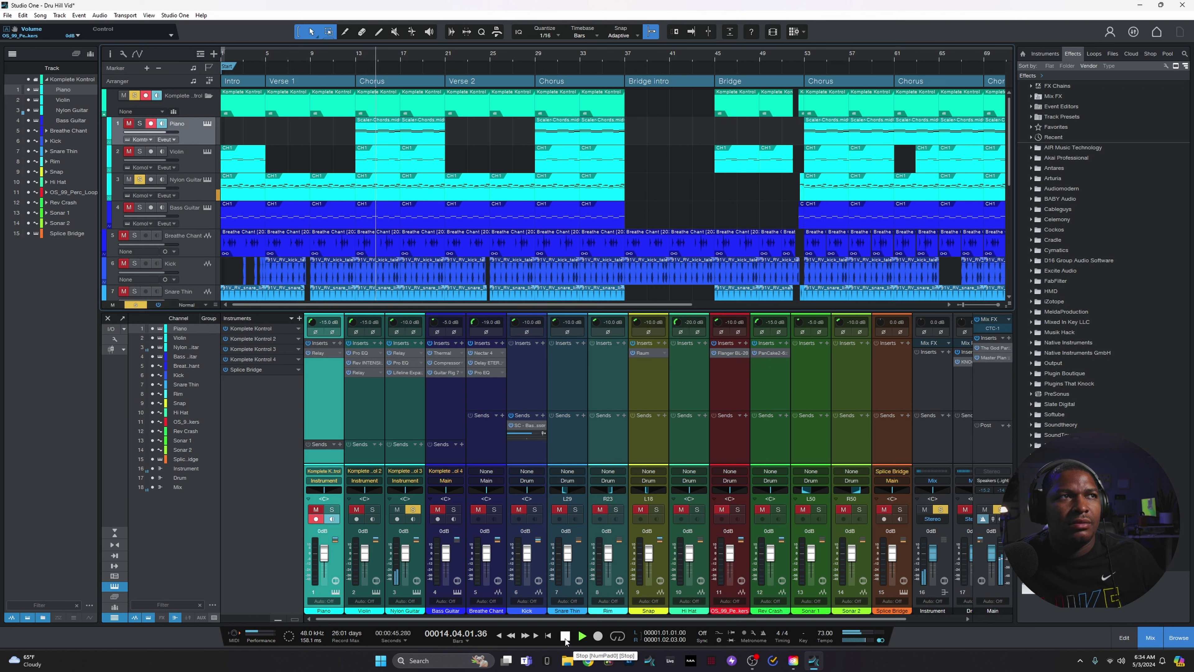
click(566, 636)
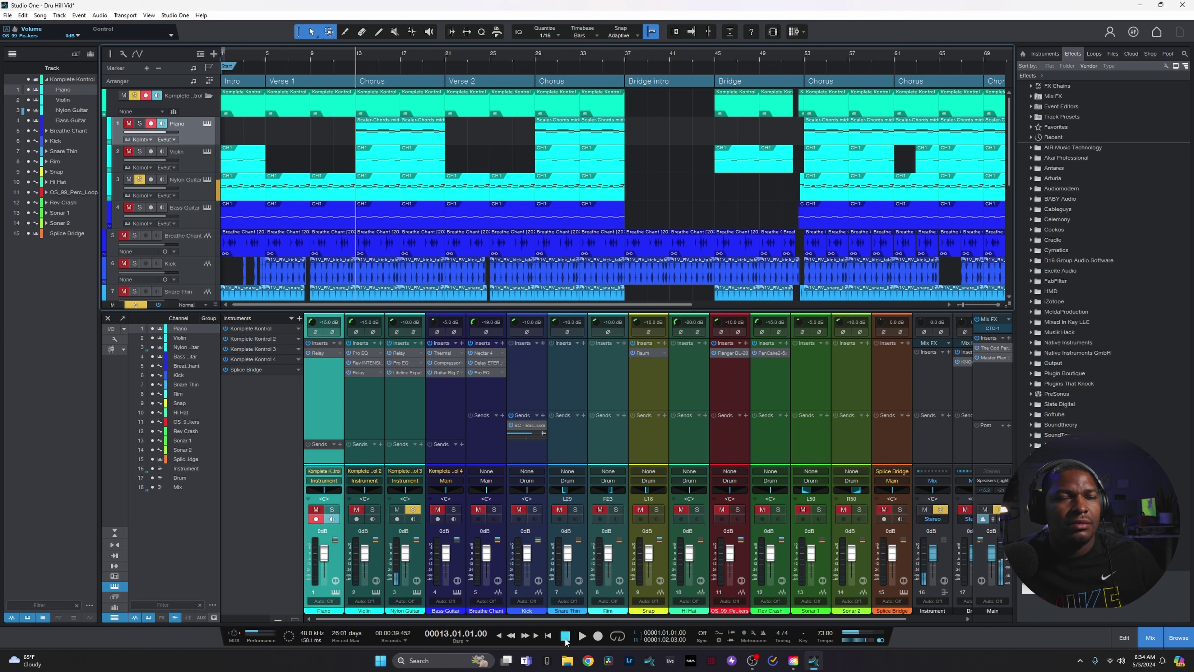
Inspect the settings of the Pro EQ and Lifeline Expanse inserts on the Nylon Guitar channel, closing each plug-in window.
click(401, 362)
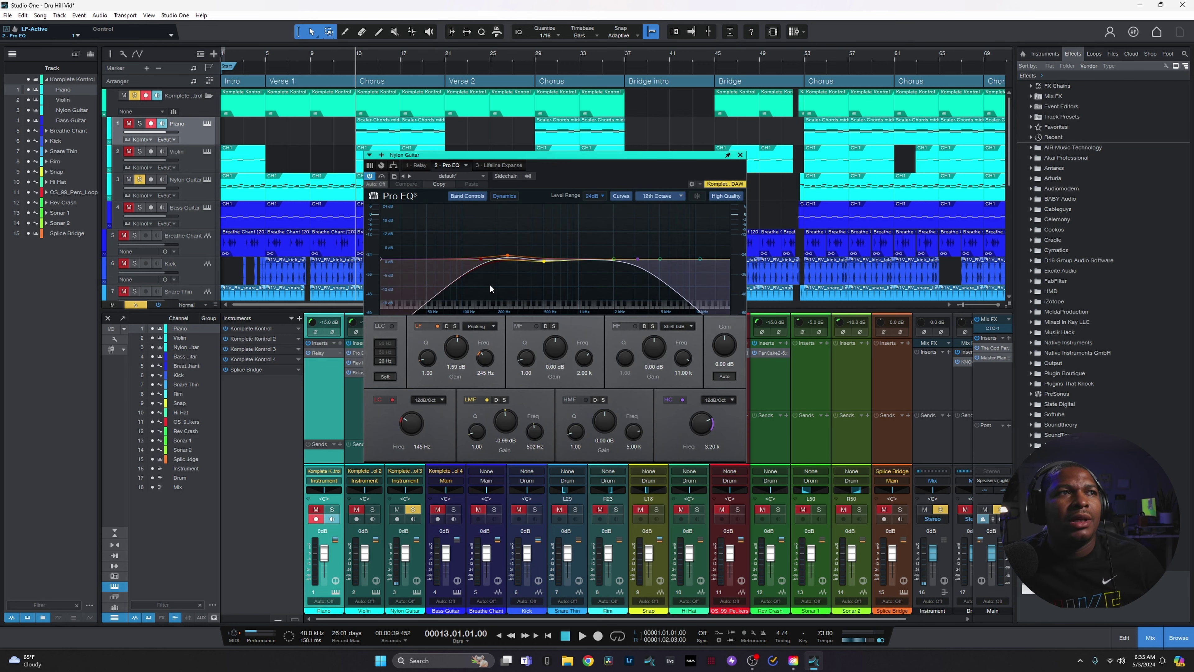
click(740, 156)
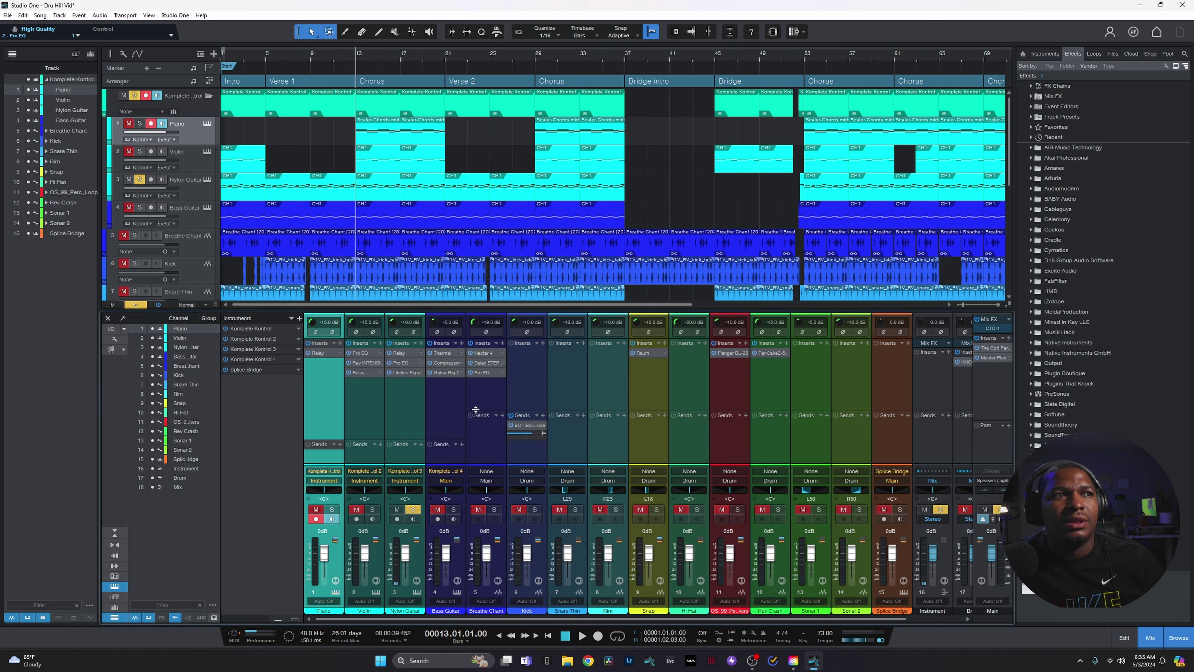
click(401, 371)
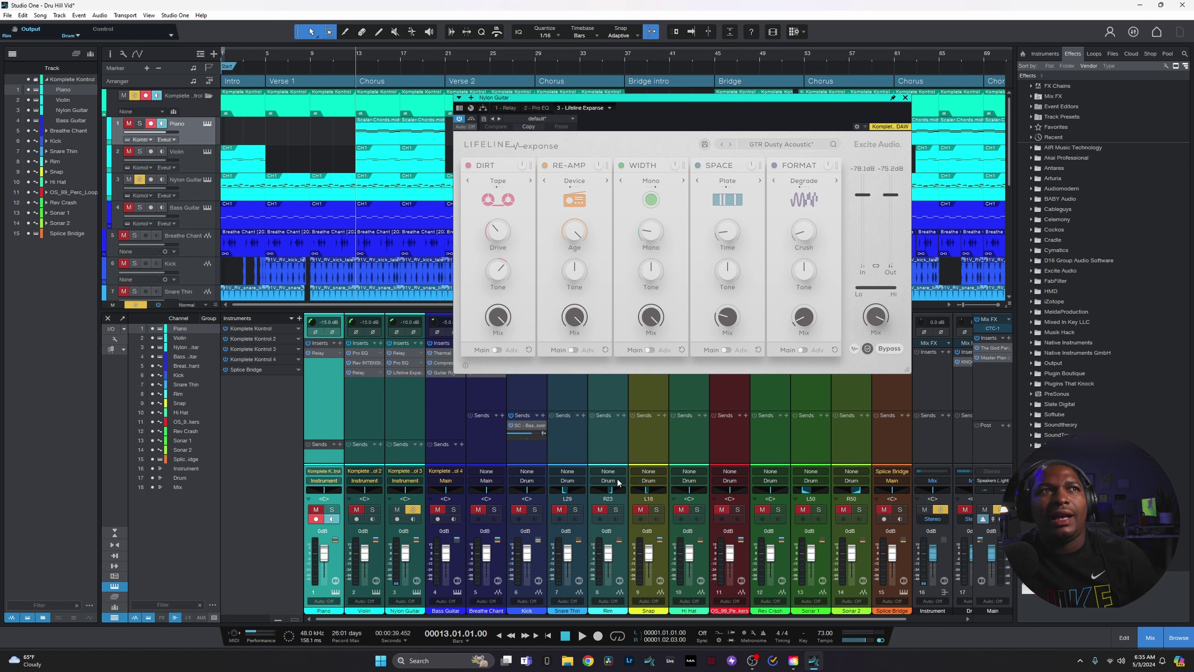
click(905, 98)
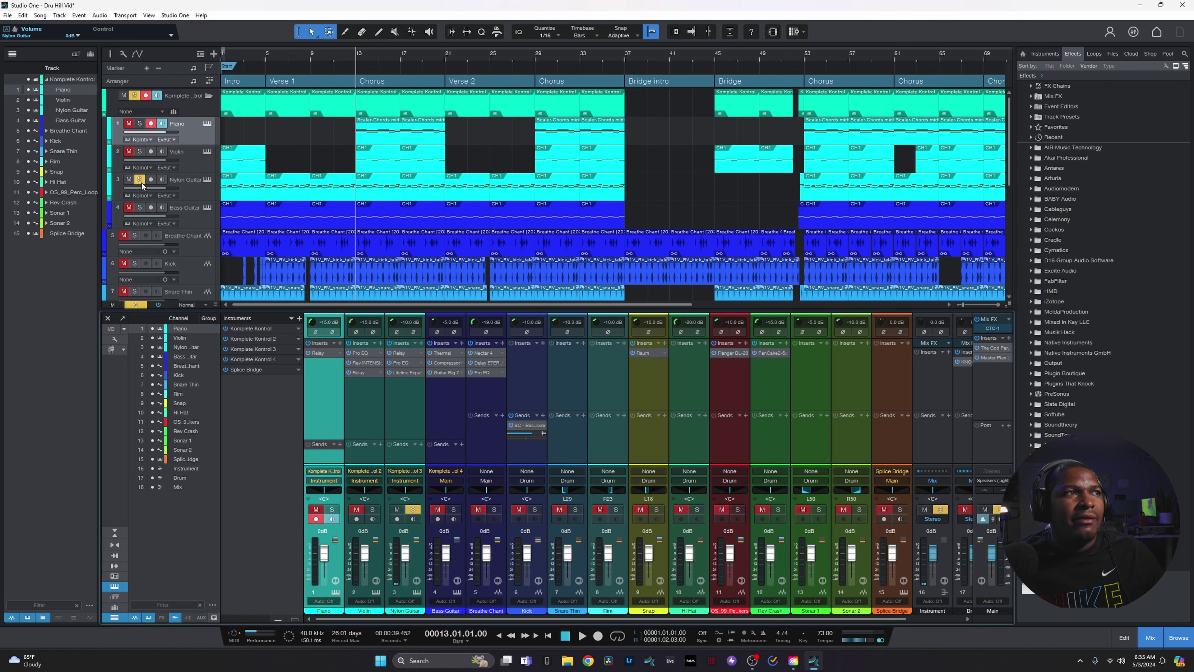
Solo the Bass Guitar track instead of the Nylon Guitar and play its part from the start of the song.
click(140, 180)
click(139, 207)
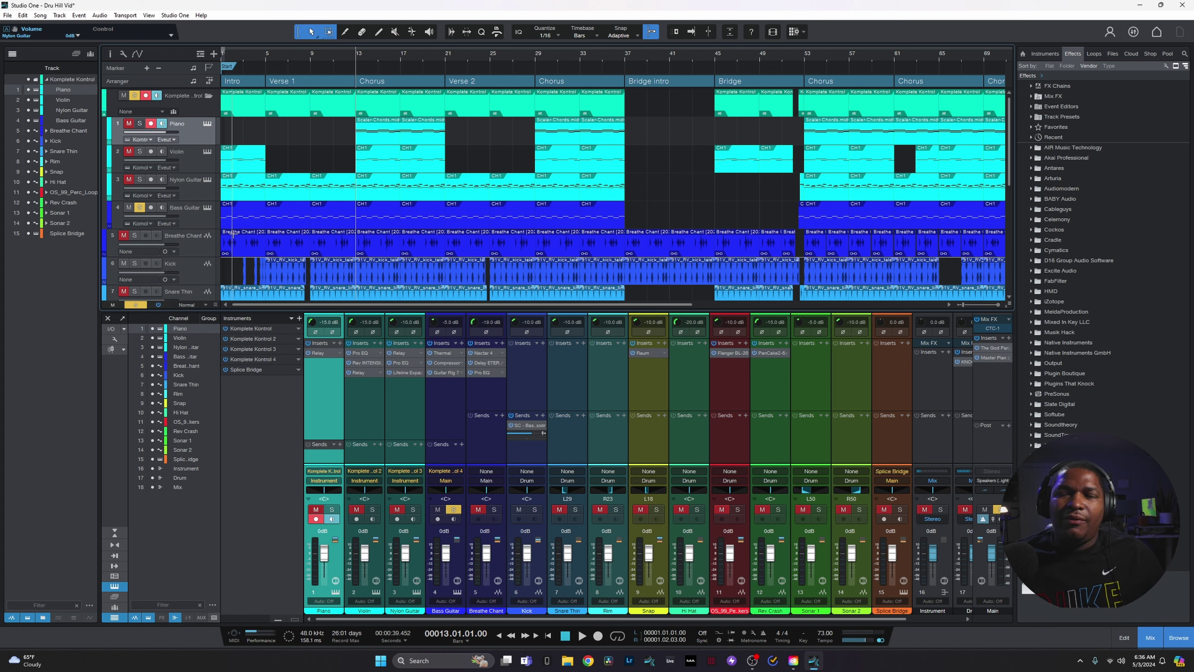
click(233, 233)
key(Home)
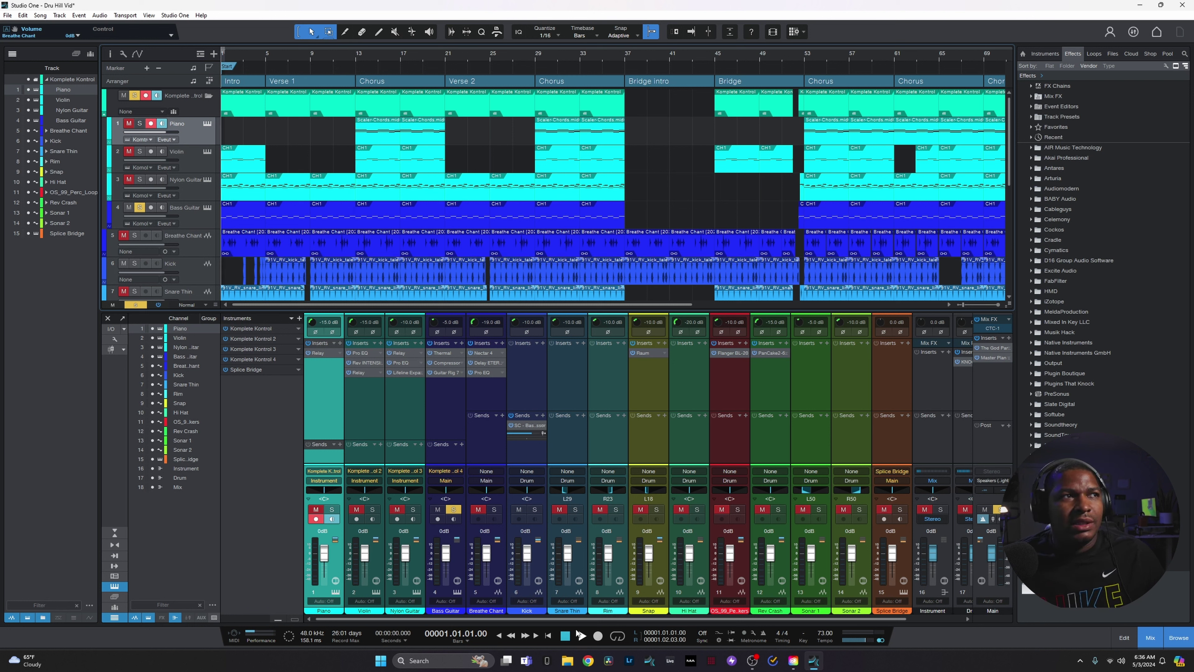
click(580, 635)
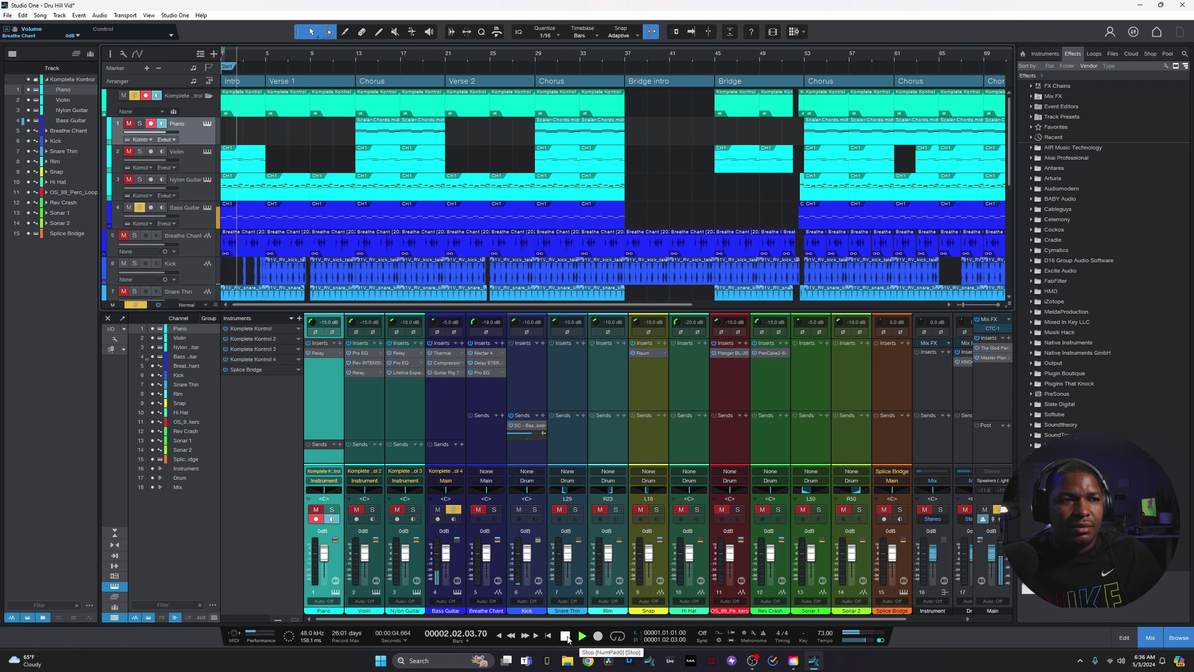
click(566, 636)
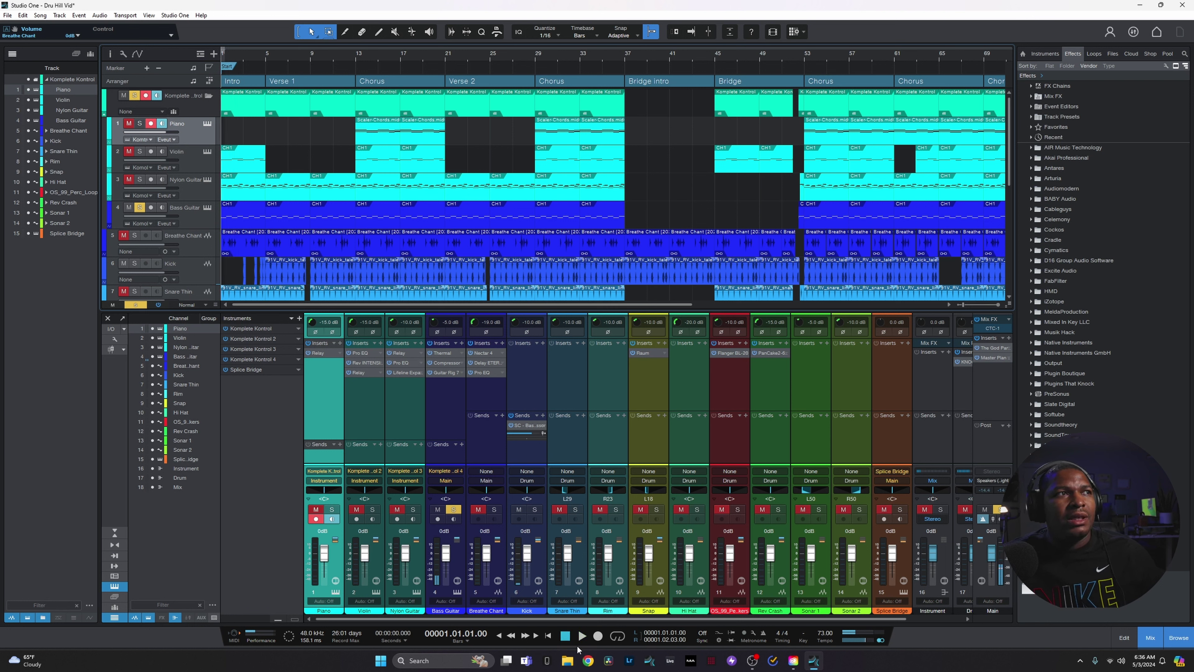
Solo the Piano, Violin, Nylon Guitar and Bass Guitar together and play the chorus from bar 13.
click(139, 123)
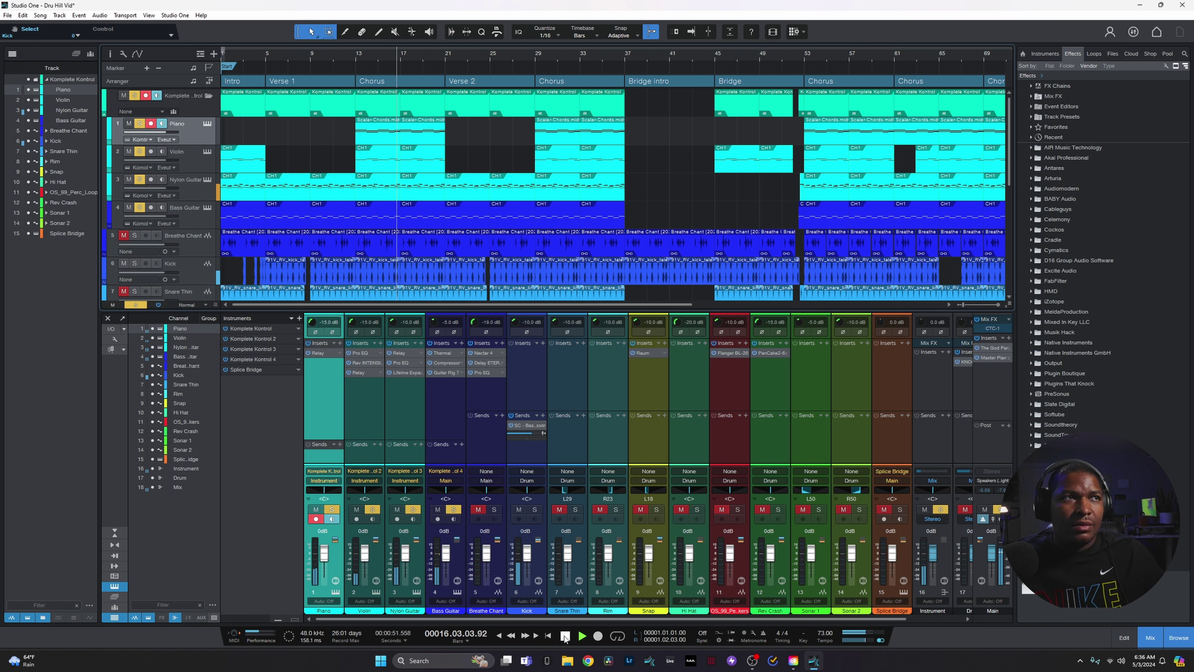
click(565, 636)
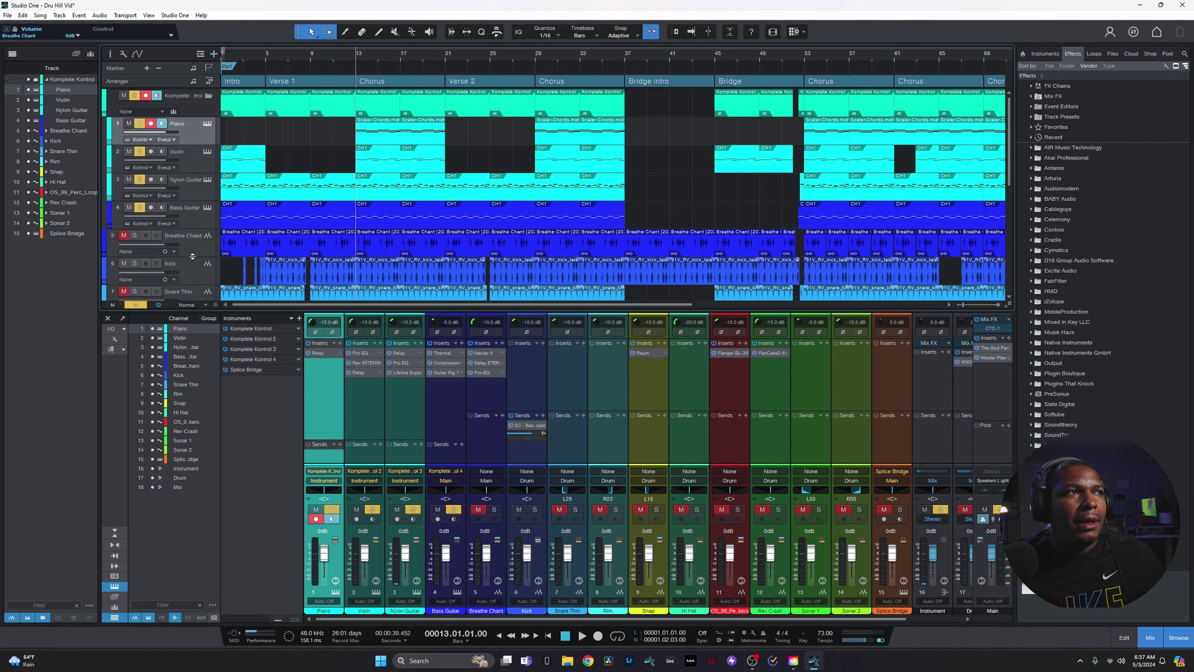
Clear the solo on the Kontakt instrument folder, solo the Kick track and play it briefly from bar 13.
scroll(197, 259, down, 2)
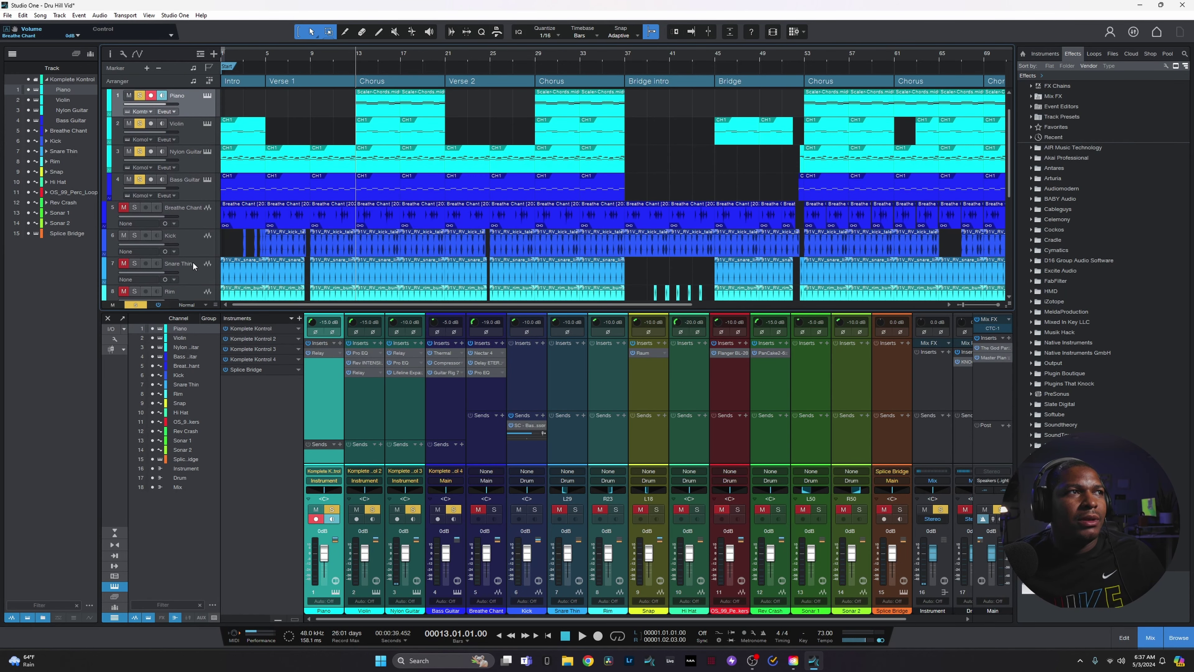
scroll(197, 258, up, 2)
scroll(197, 259, up, 2)
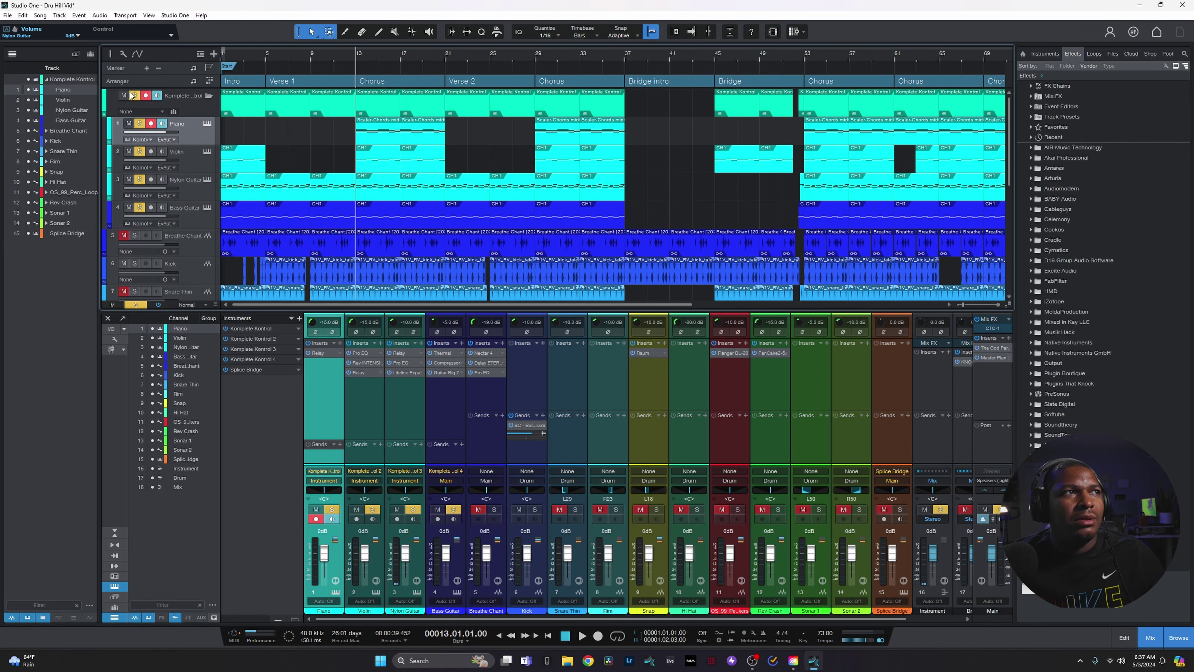
click(133, 96)
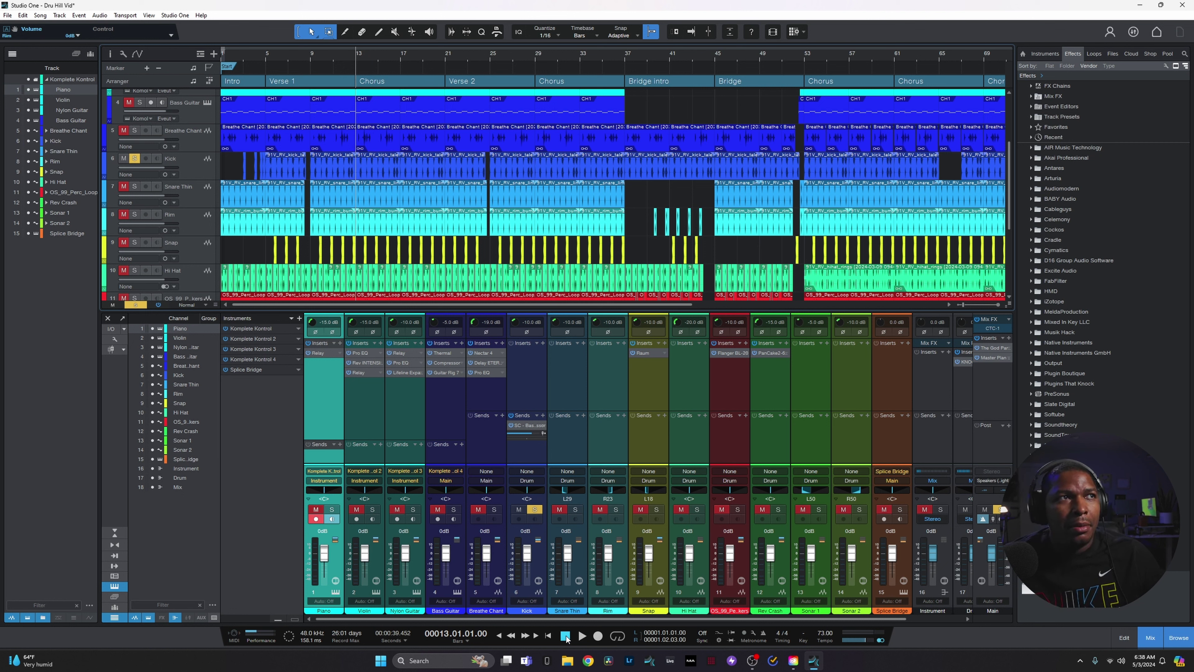
click(581, 636)
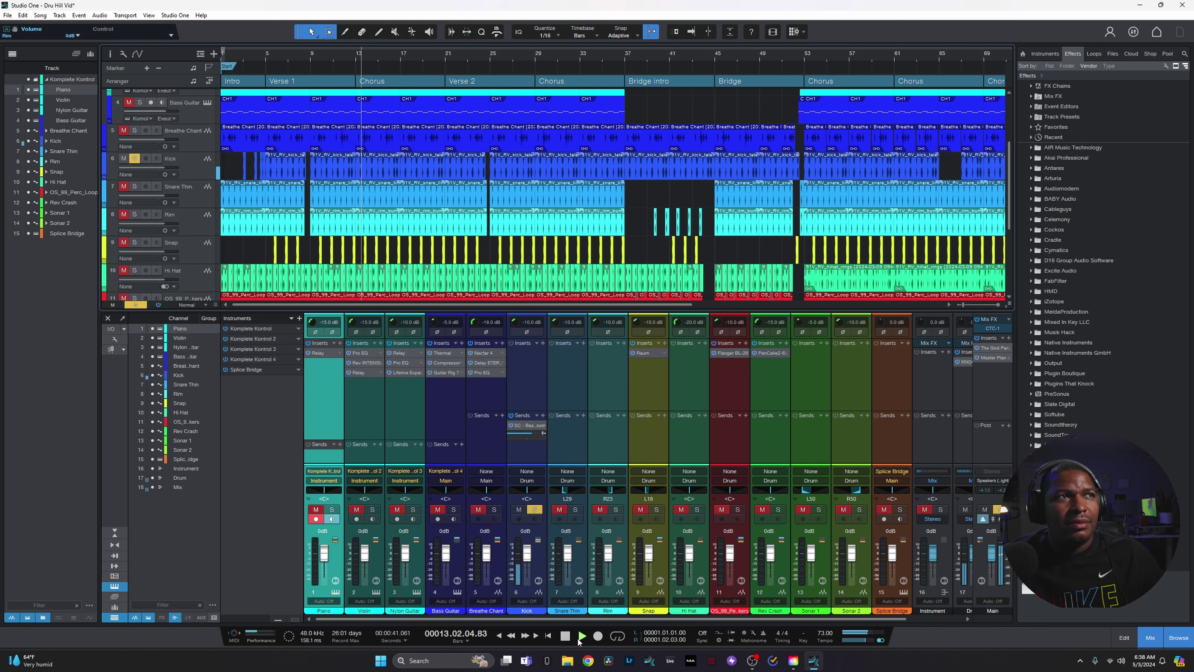
click(565, 636)
Add the Snare Thin track to the soloed Kick and play both from bar 13.
click(134, 186)
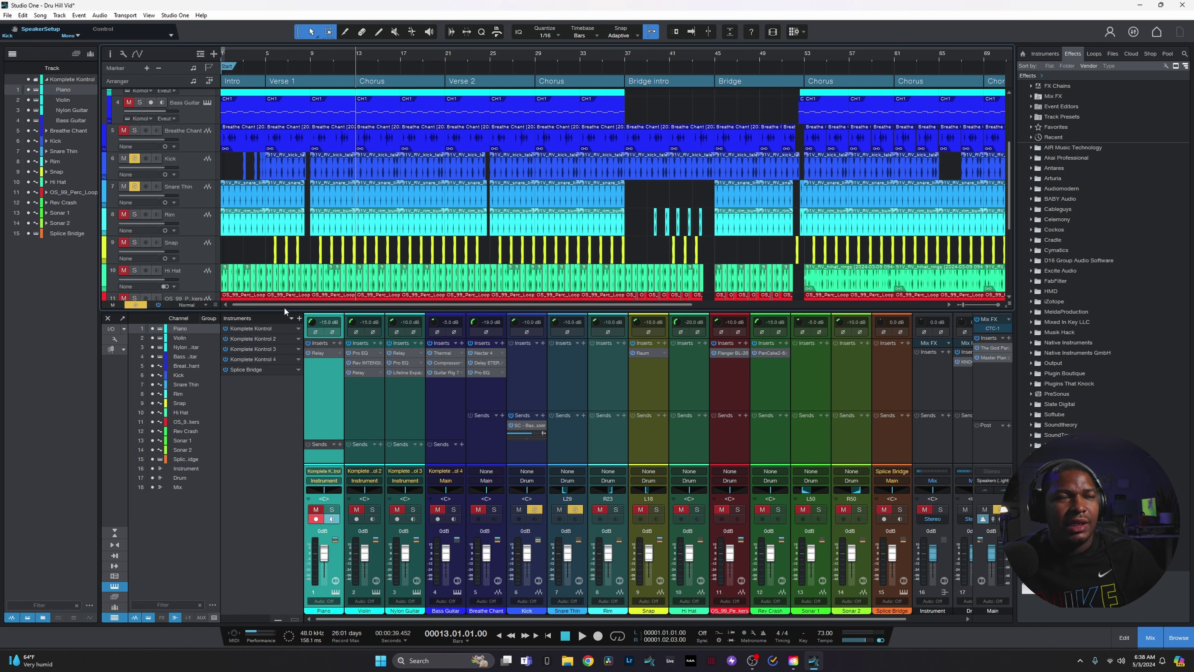
click(584, 635)
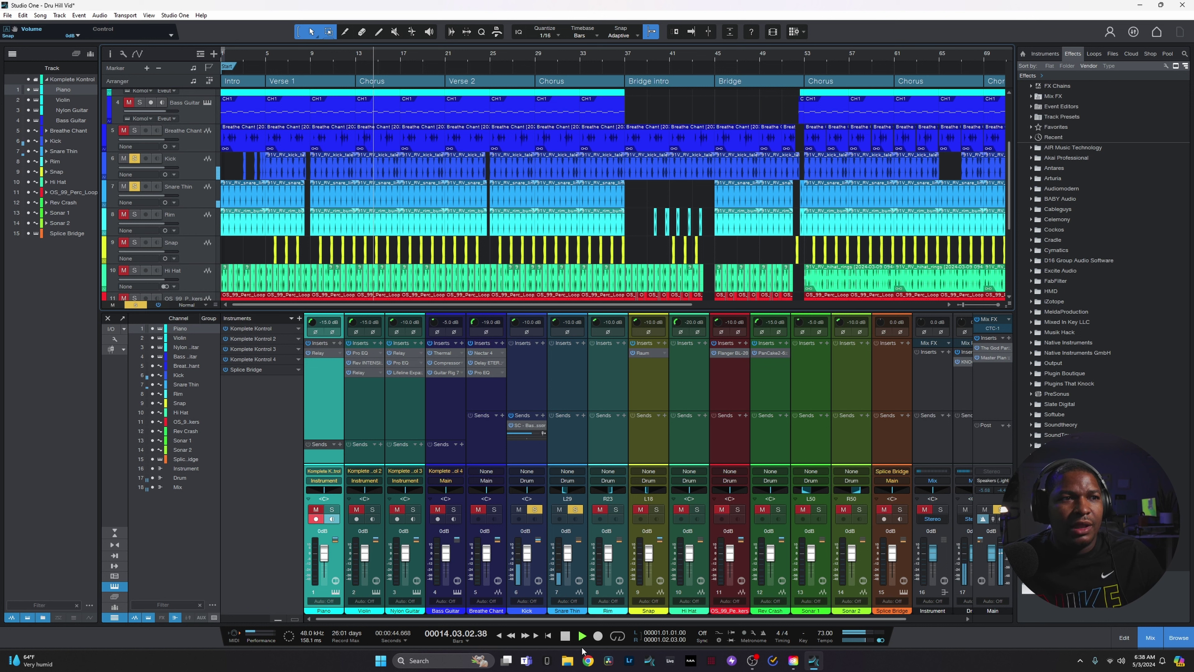
click(565, 636)
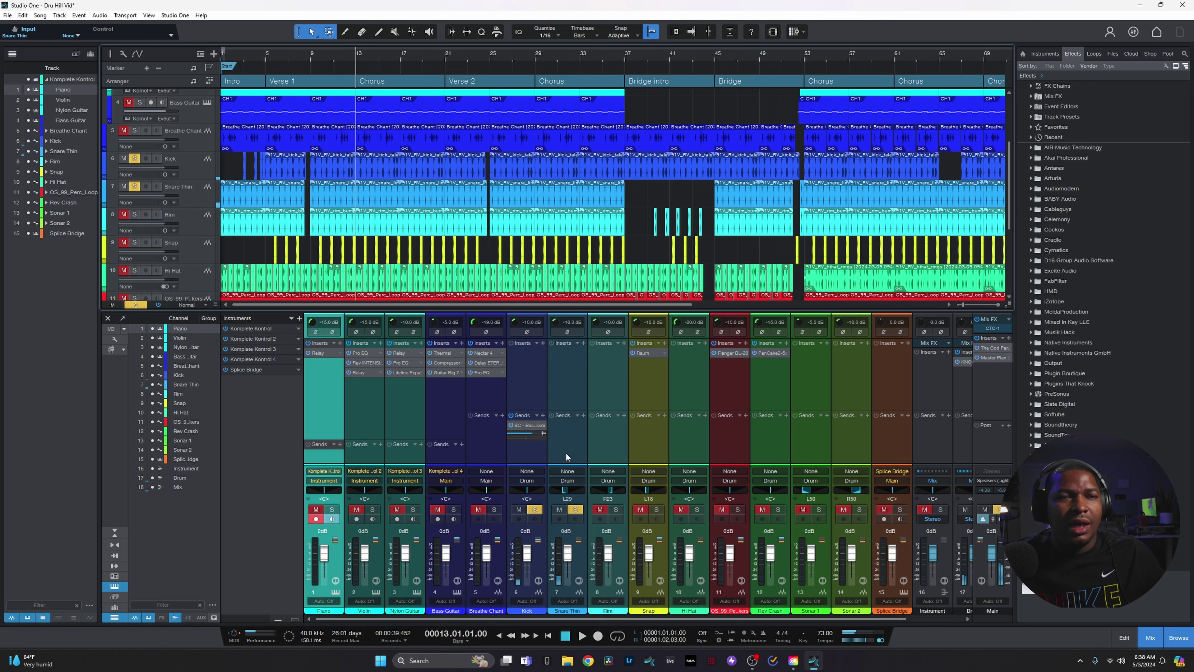
Add the Rim track to the soloed Kick and Snare Thin and play them from bar 13.
click(134, 214)
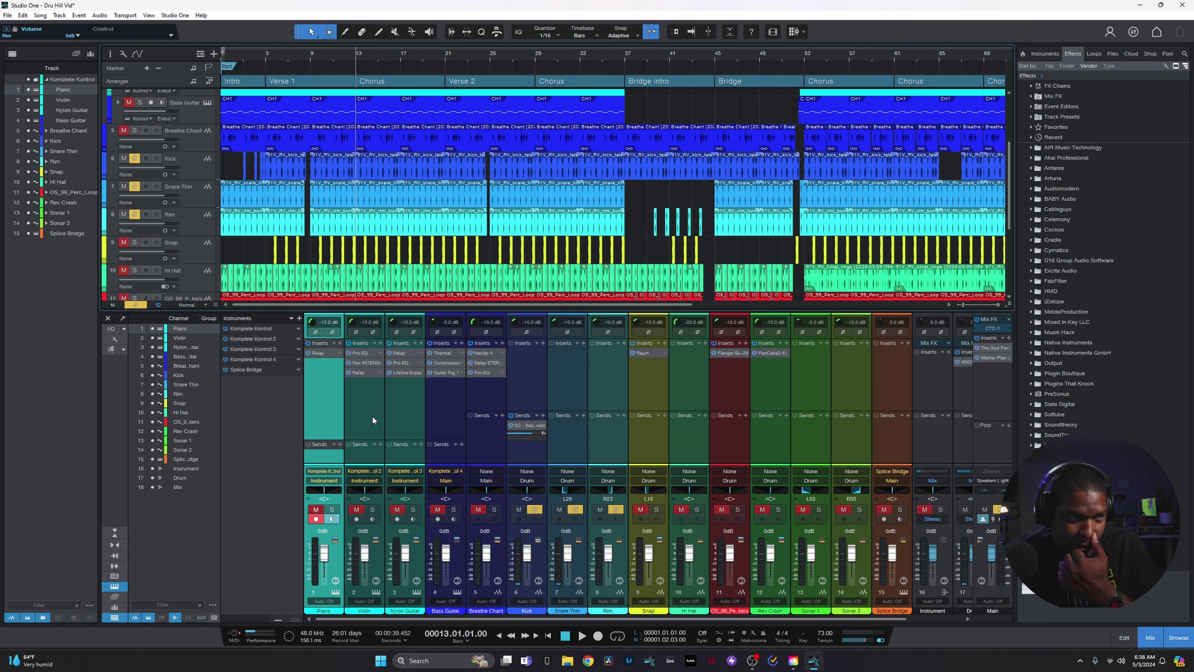
click(580, 638)
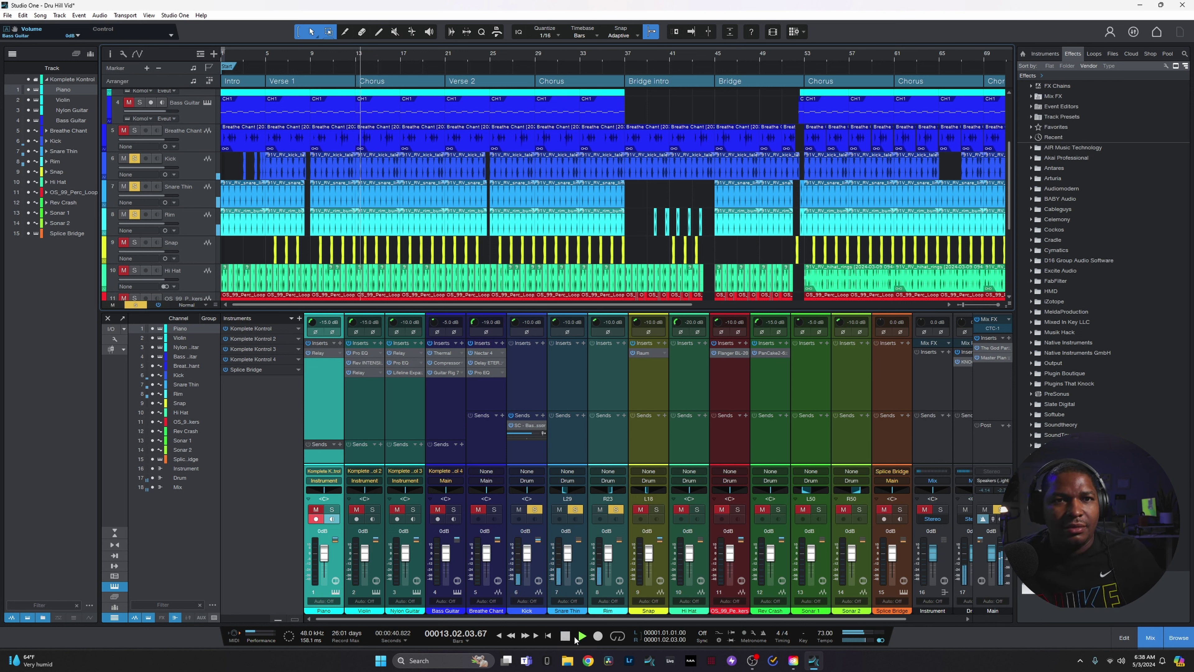
click(567, 641)
Add the Snap track to the soloed drums and play them from bar 13.
scroll(257, 61, up, 2)
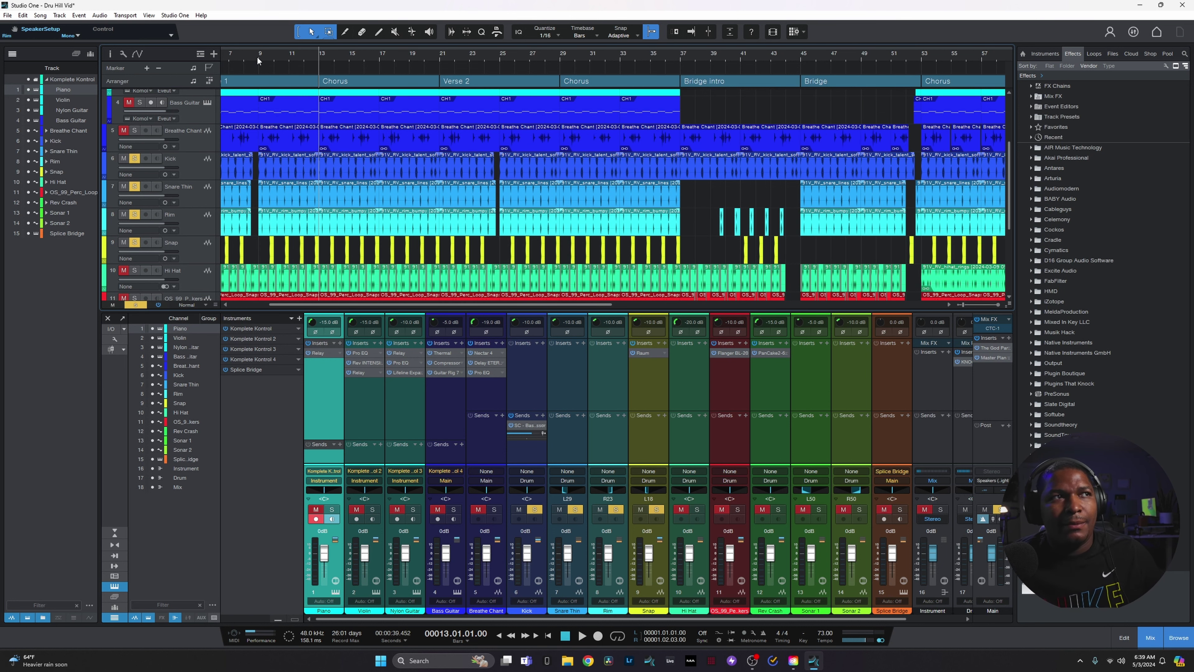
click(581, 637)
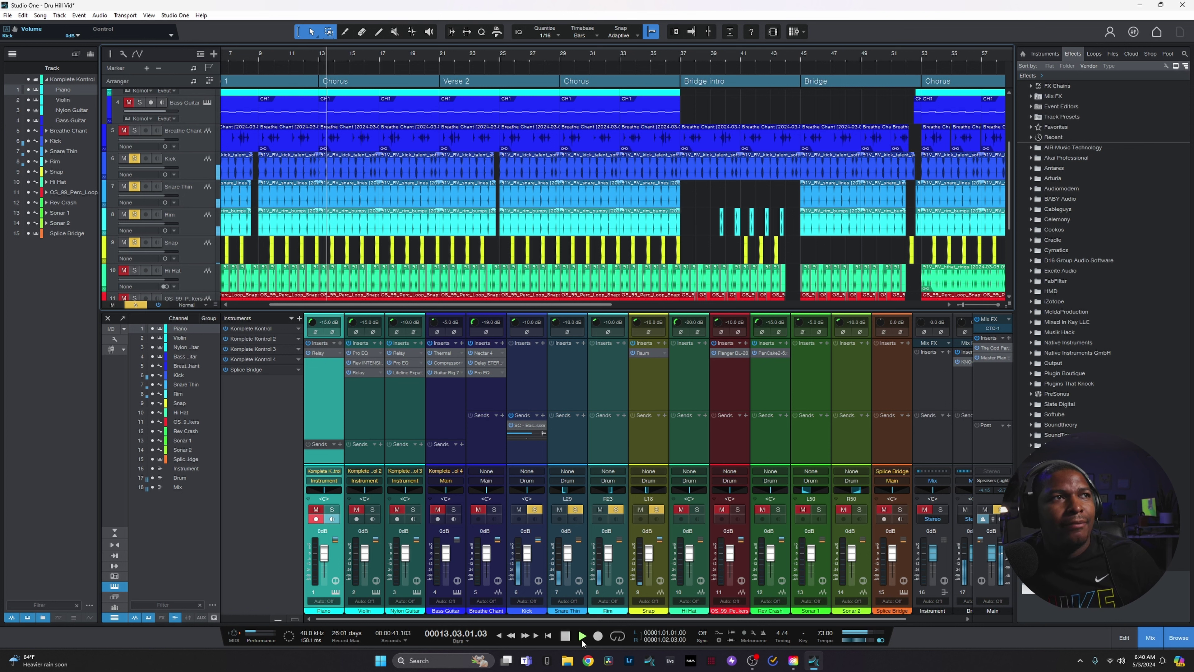
click(566, 640)
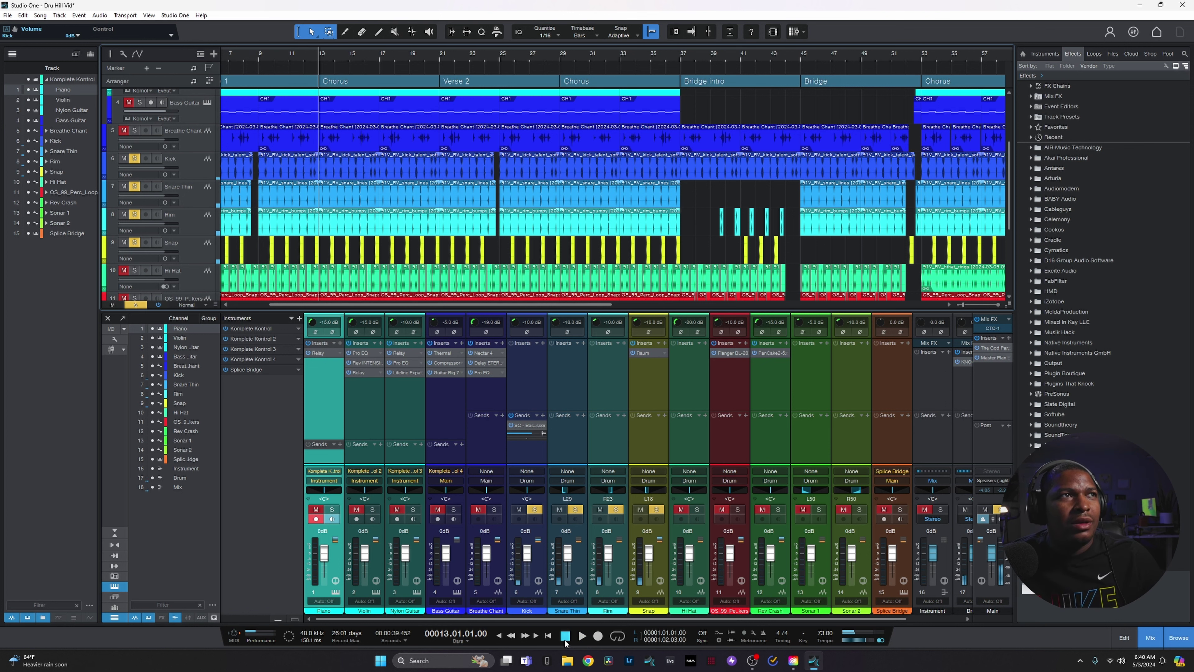
Solo the Hi Hat track together with the Kick, Snare Thin, Rim and Snap tracks.
scroll(197, 245, down, 1)
click(194, 248)
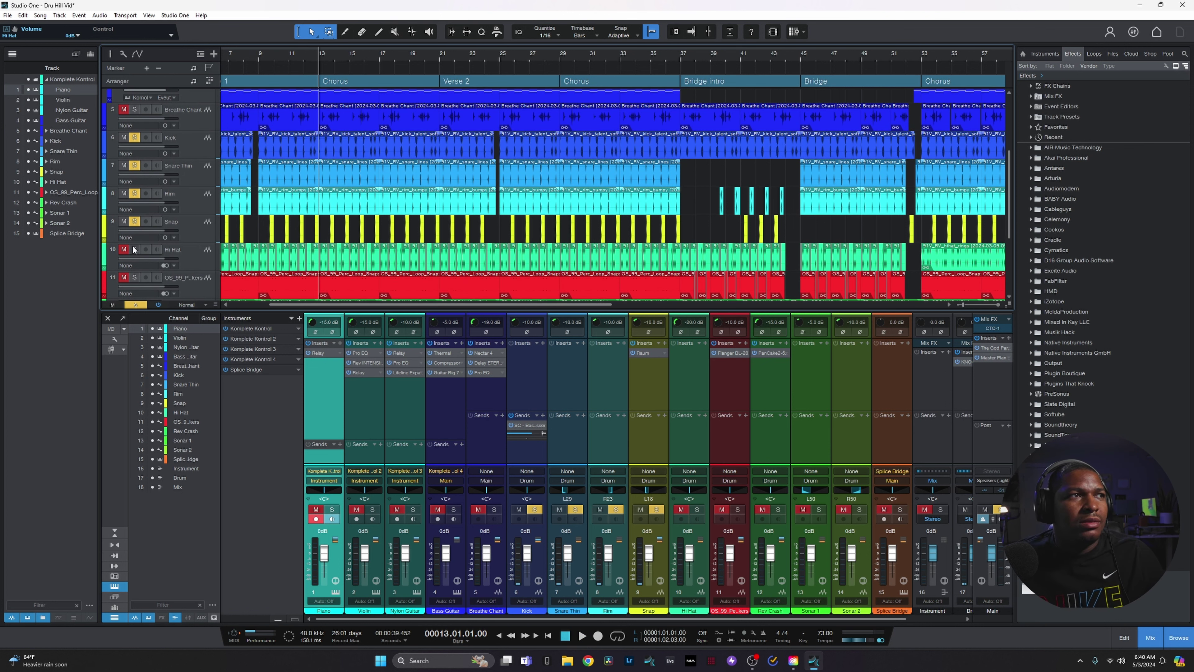
click(134, 250)
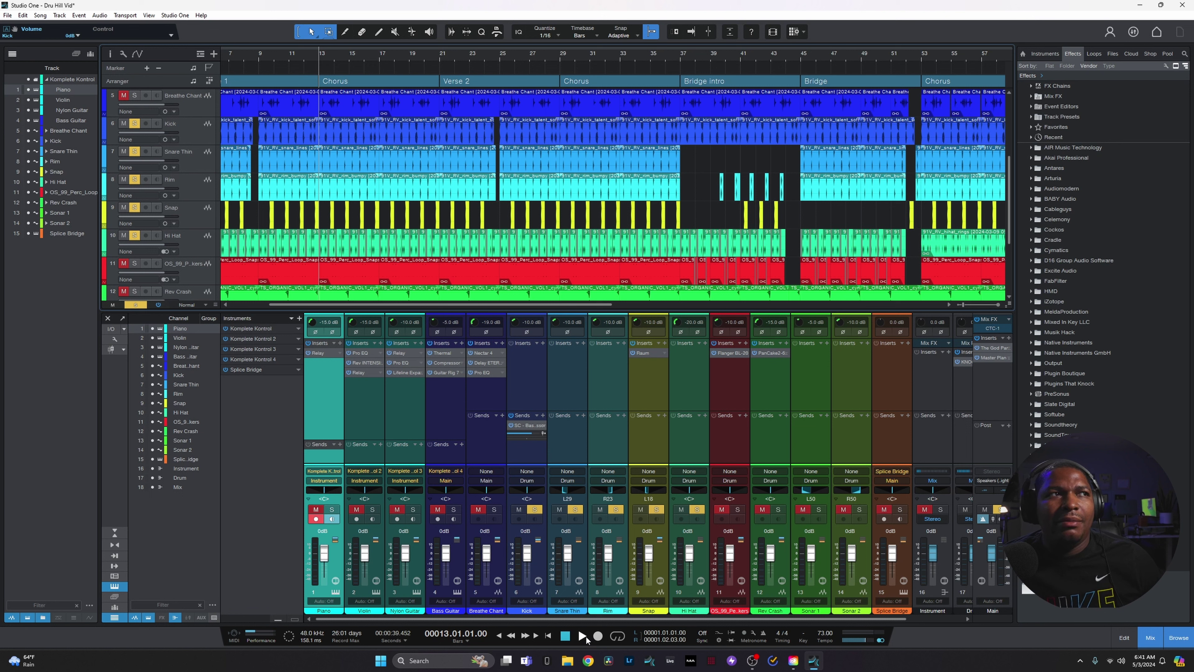
Play the soloed Kick, Snare Thin, Rim, Snap and Hi Hat tracks together from bar 13.
click(583, 636)
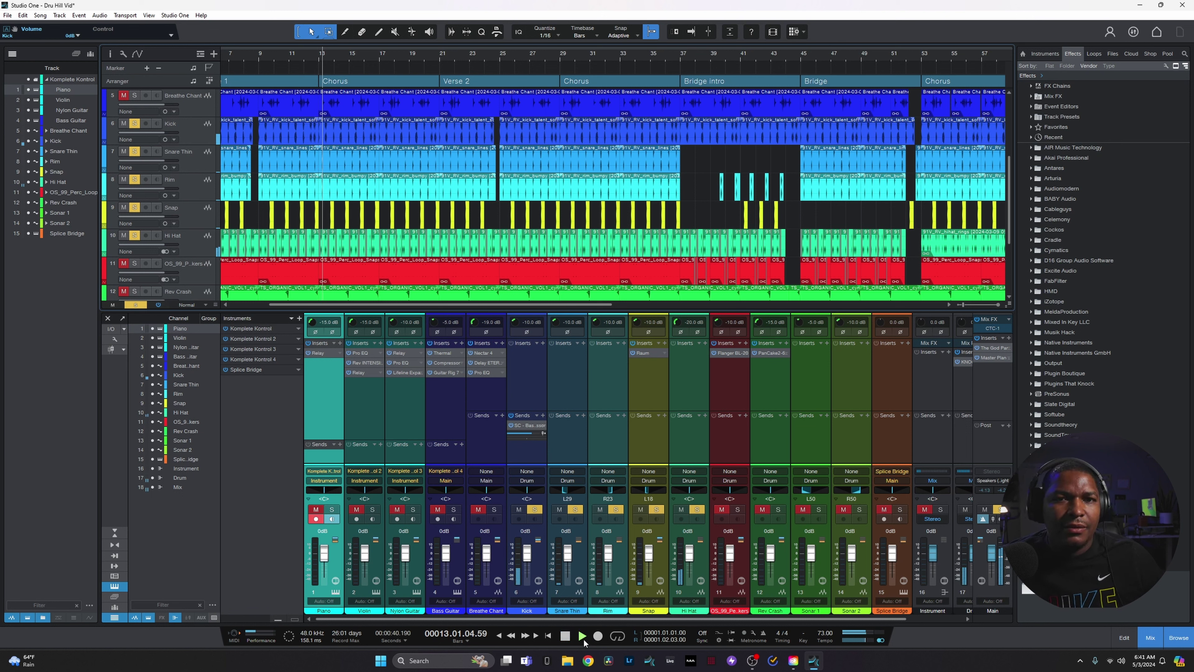
click(565, 635)
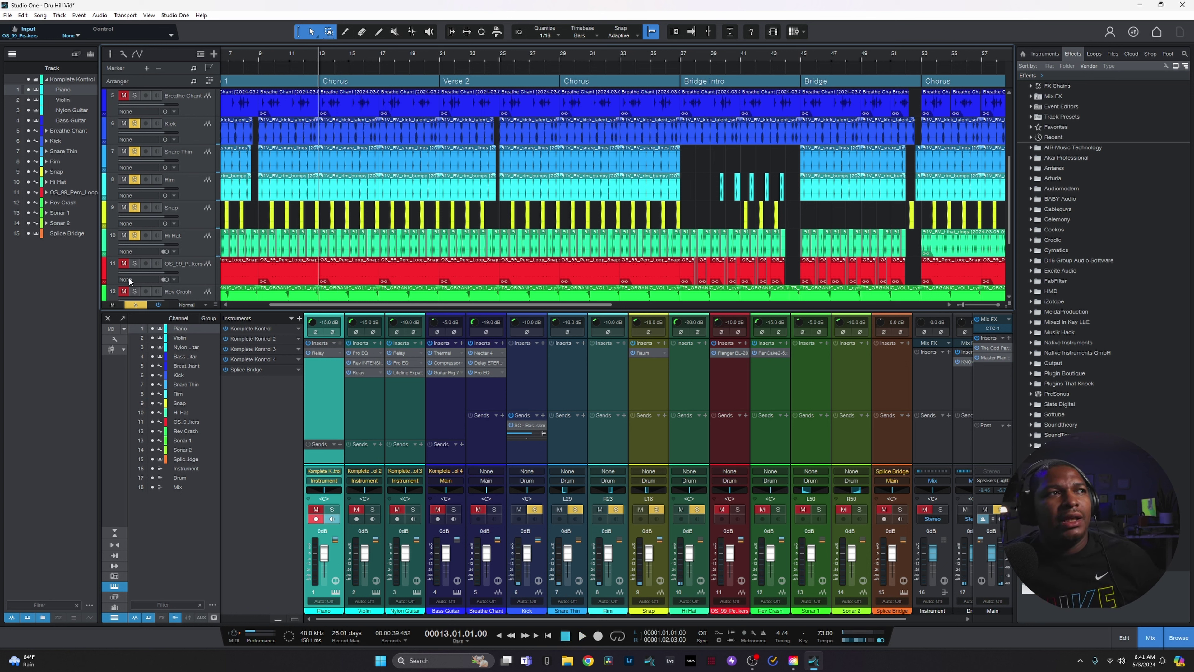
Add the OS_99_Perc_Loop track to the soloed drums and play them from bar 13.
click(135, 265)
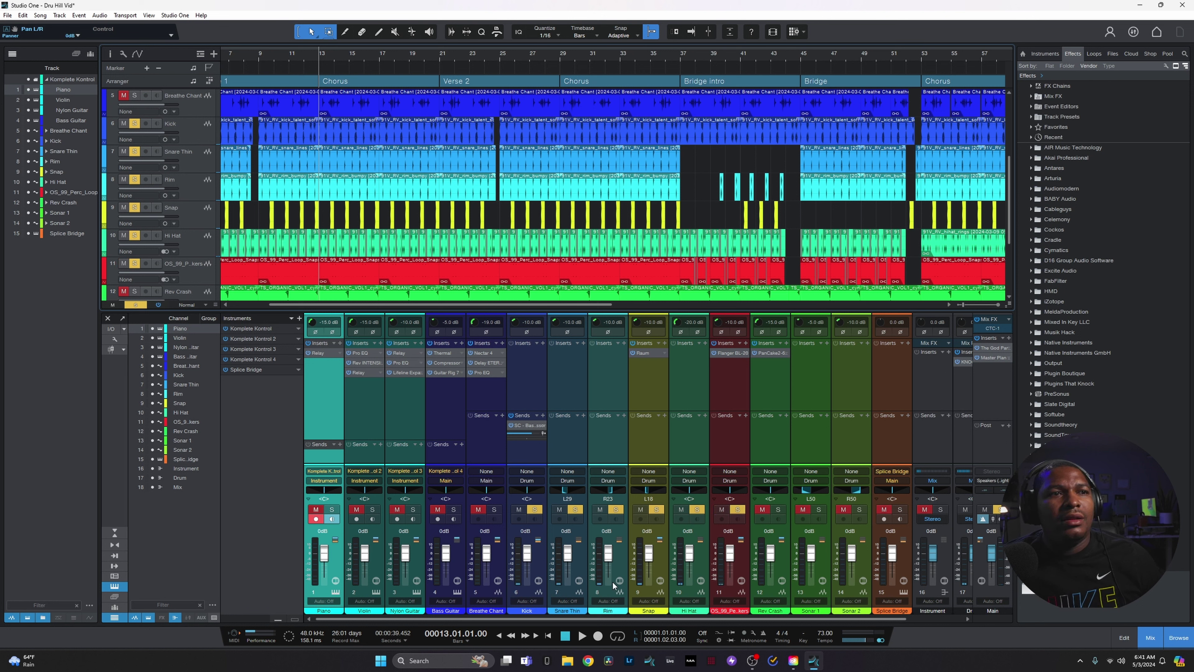
click(582, 636)
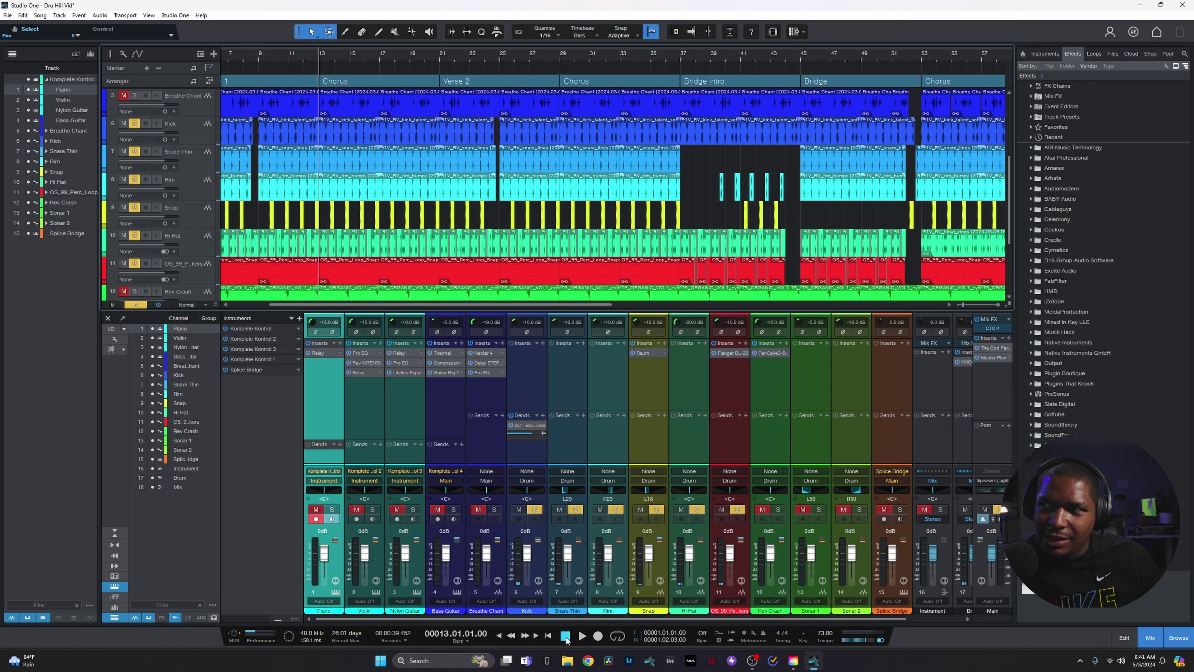
click(583, 636)
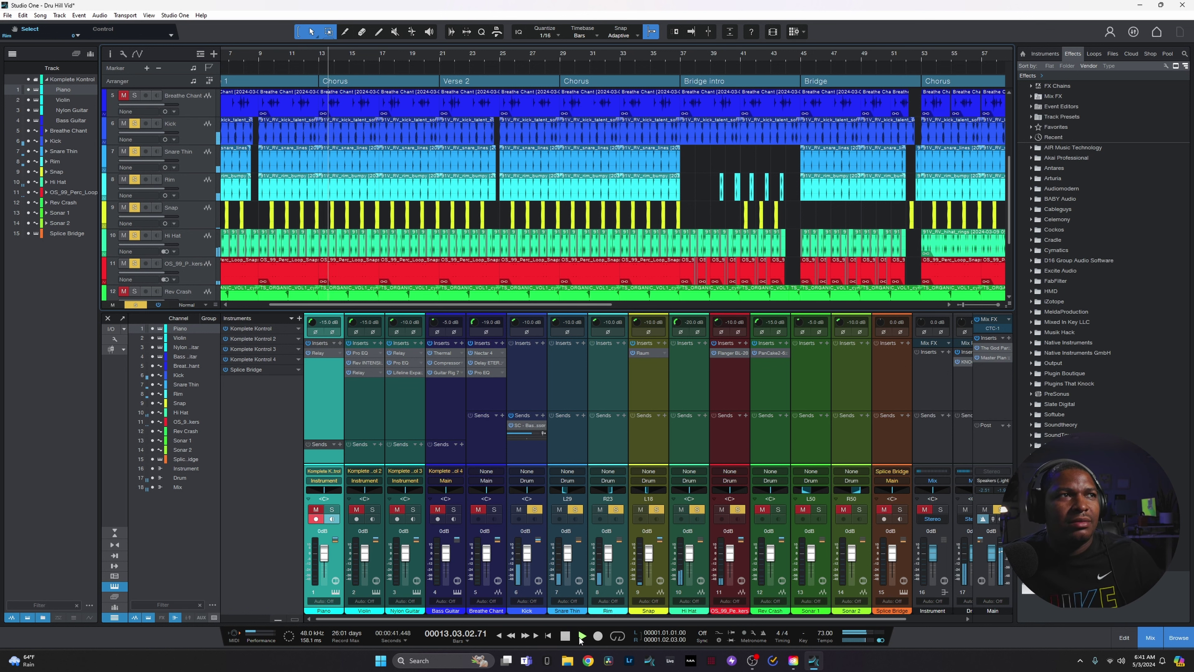
key(space)
Add the Rev Crash track to the soloed drums and play them from bar 13.
scroll(248, 249, down, 3)
scroll(248, 249, down, 2)
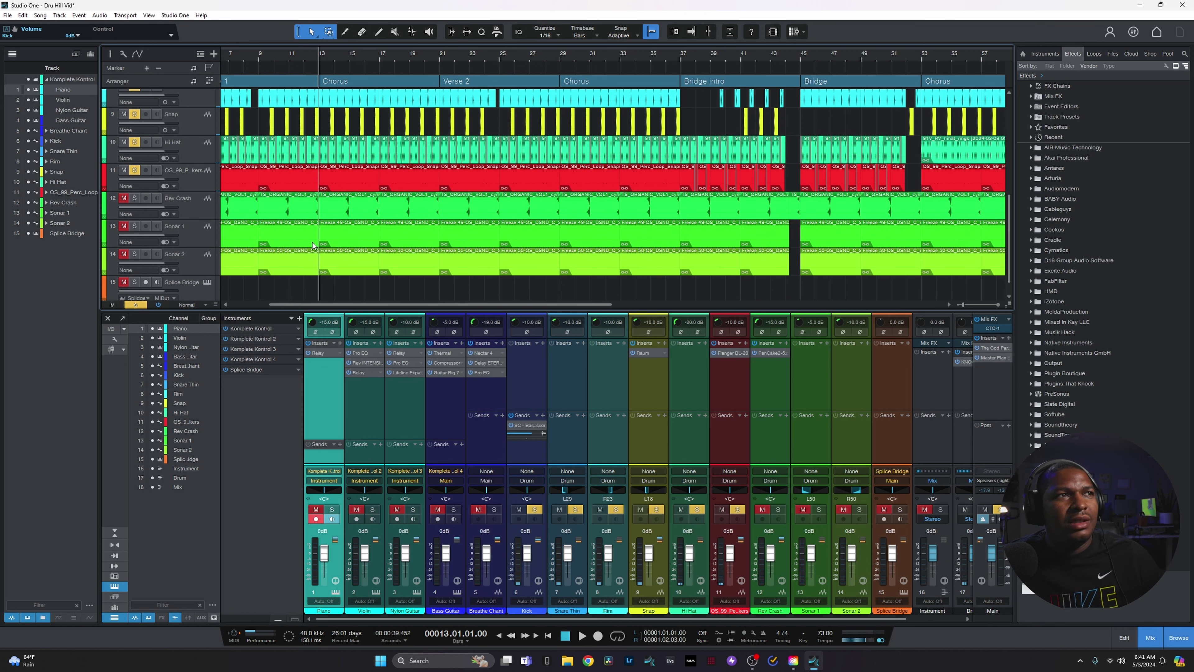
click(133, 243)
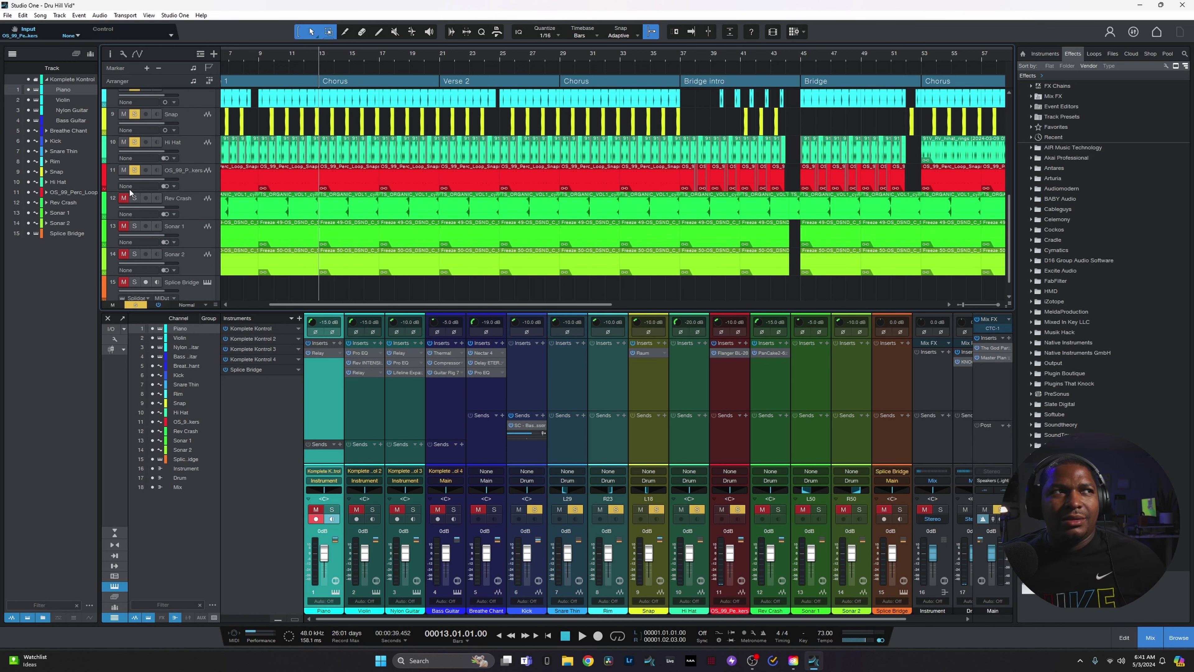
click(135, 198)
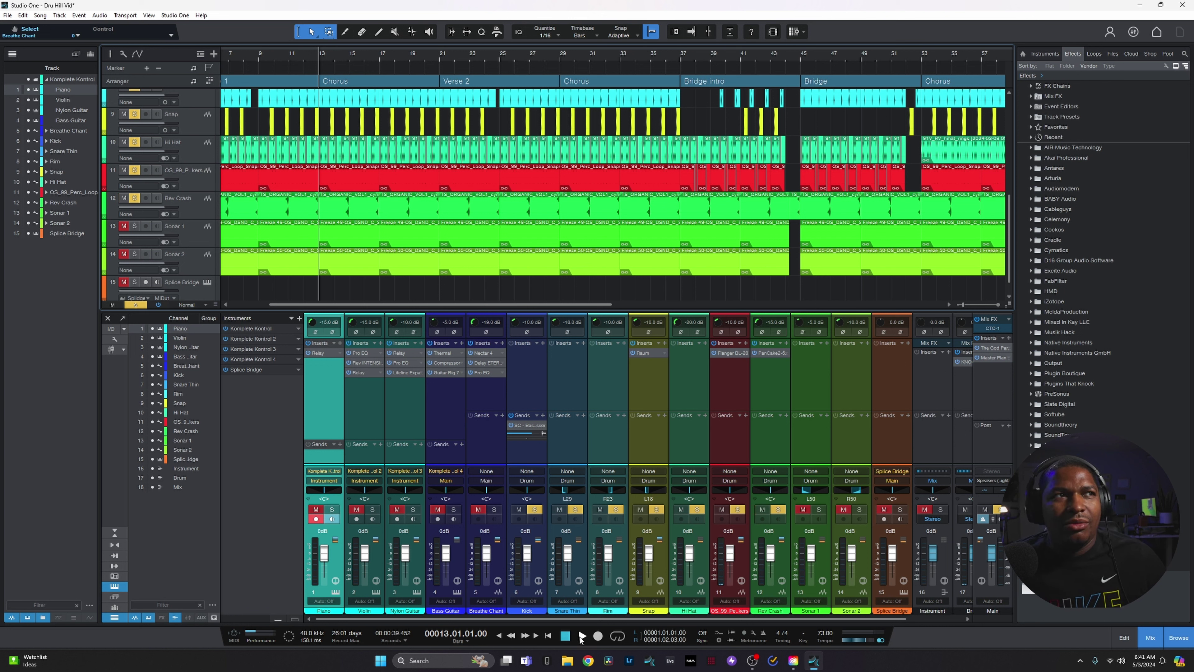
click(581, 636)
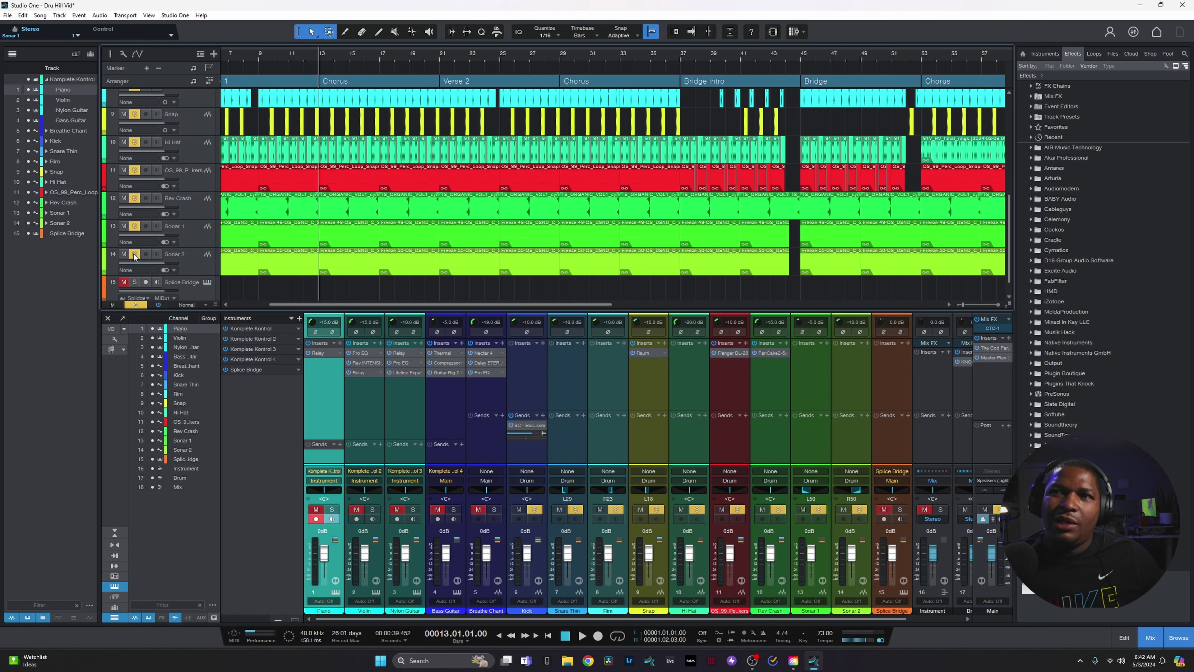
Play all the soloed drum tracks, including Sonar 1 and Sonar 2, from bar 13.
scroll(760, 535, right, 2)
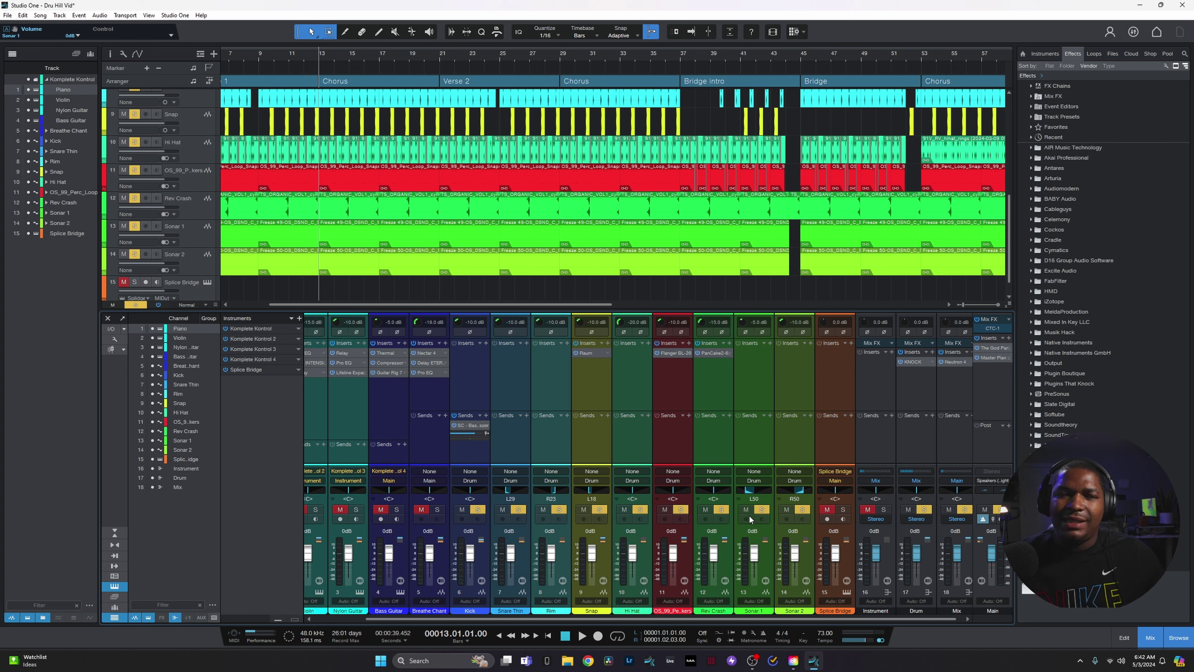
click(582, 636)
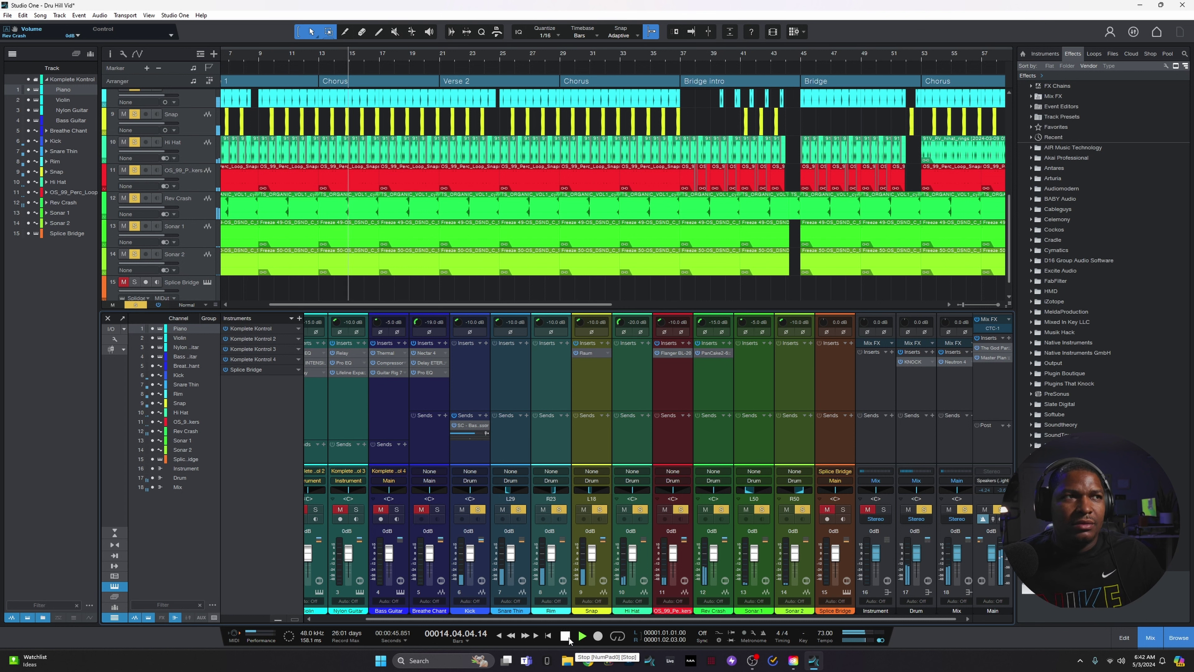
click(566, 640)
Clear the solo on all drum tracks and play the full arrangement from bar 13.
scroll(405, 224, up, 5)
click(172, 125)
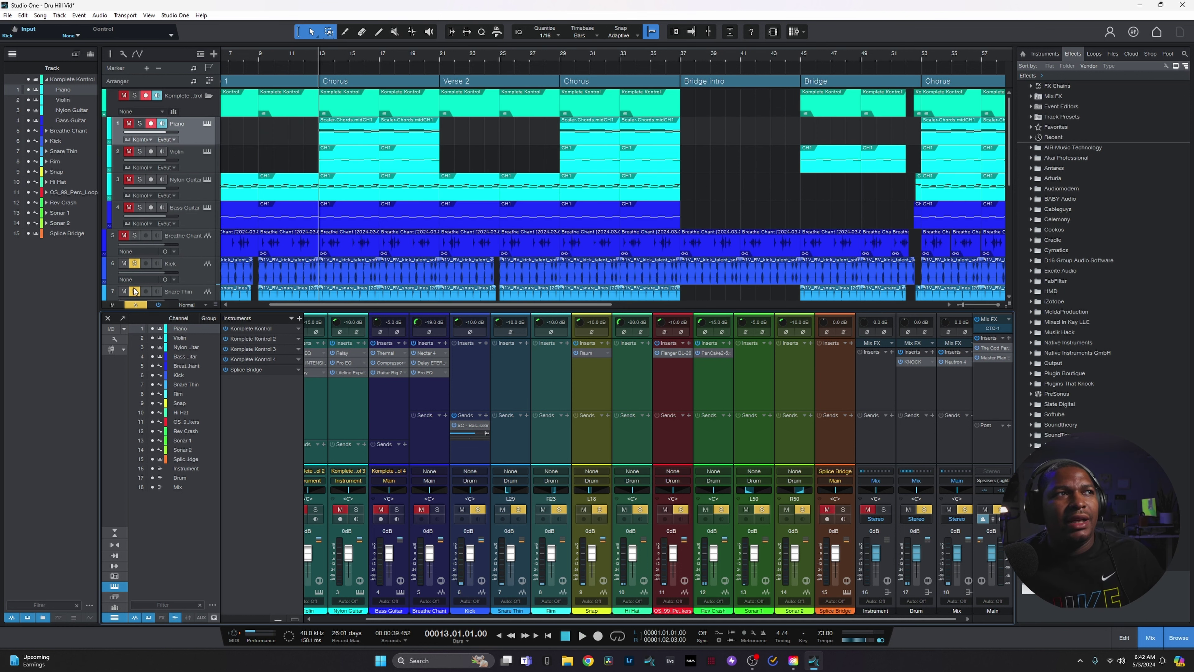
click(134, 291)
click(136, 305)
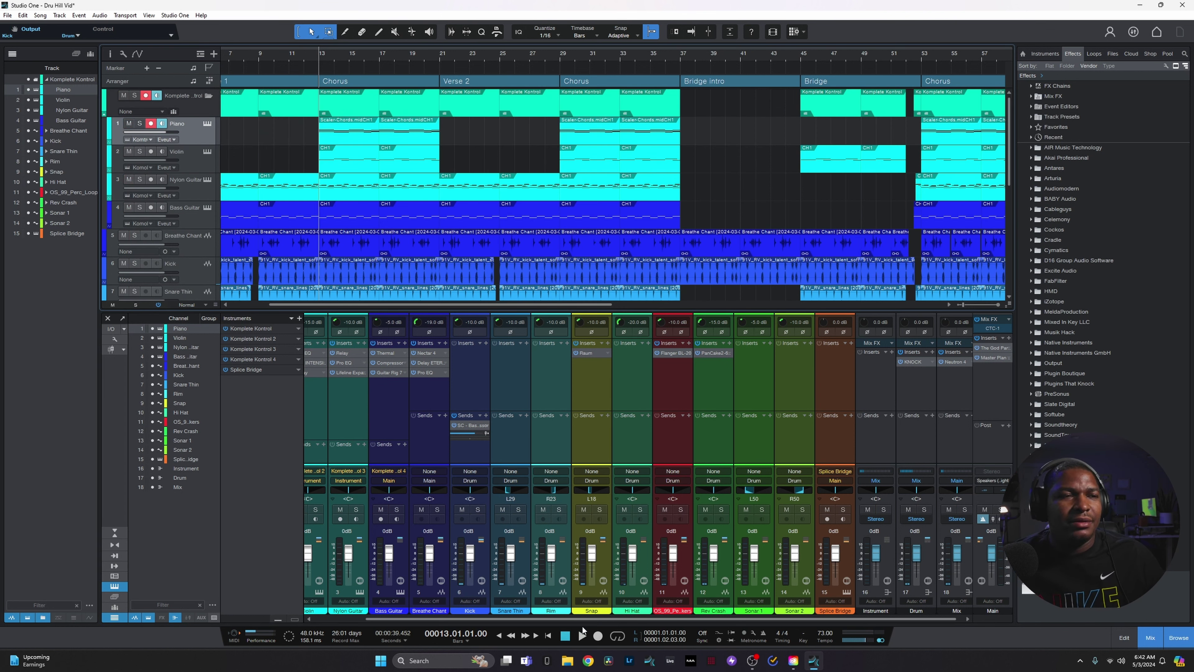
click(583, 634)
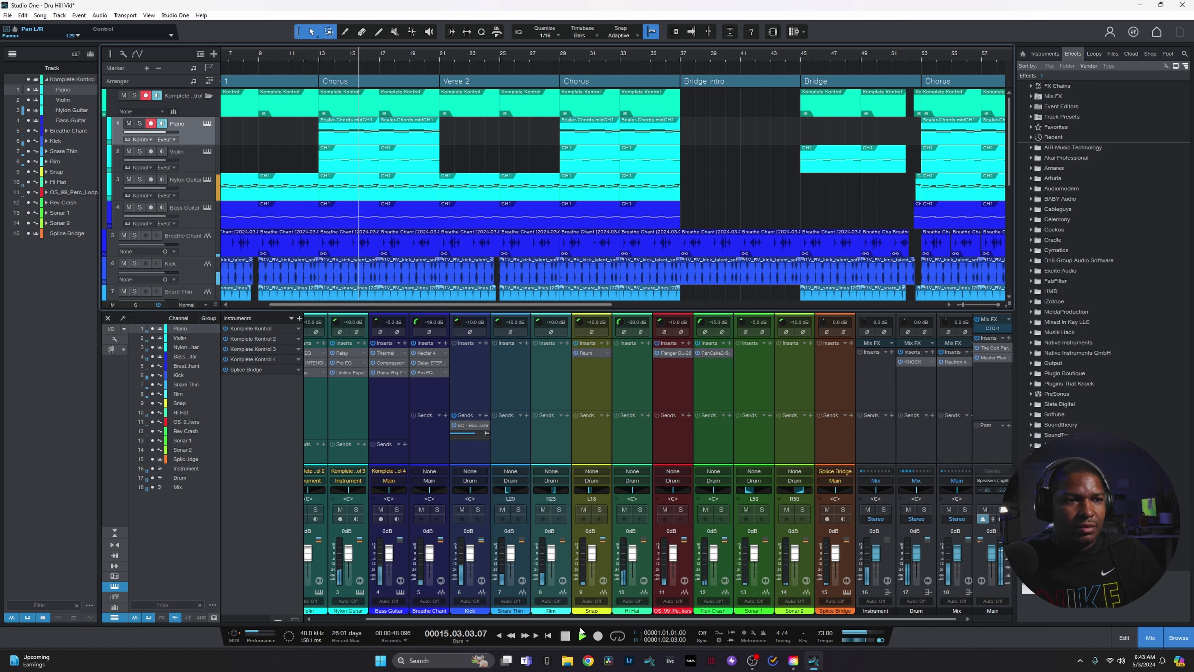
click(564, 639)
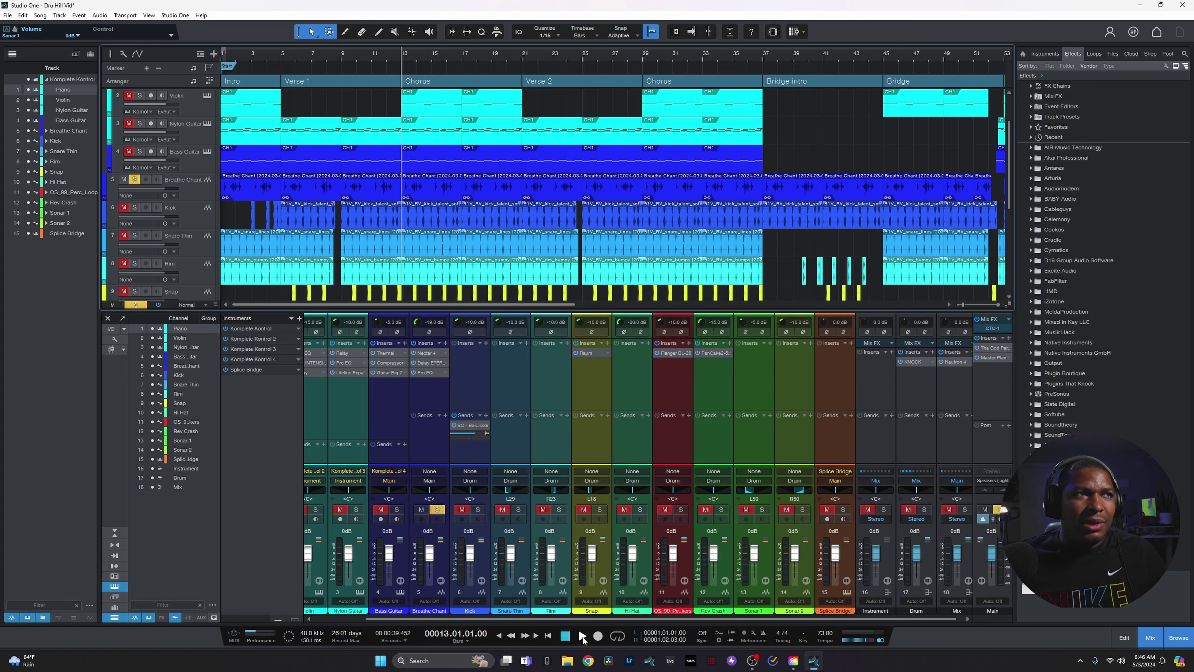
Play the soloed Breathe Chant track from bar 13, and unsolo it to play the full beat from the same bar.
click(583, 638)
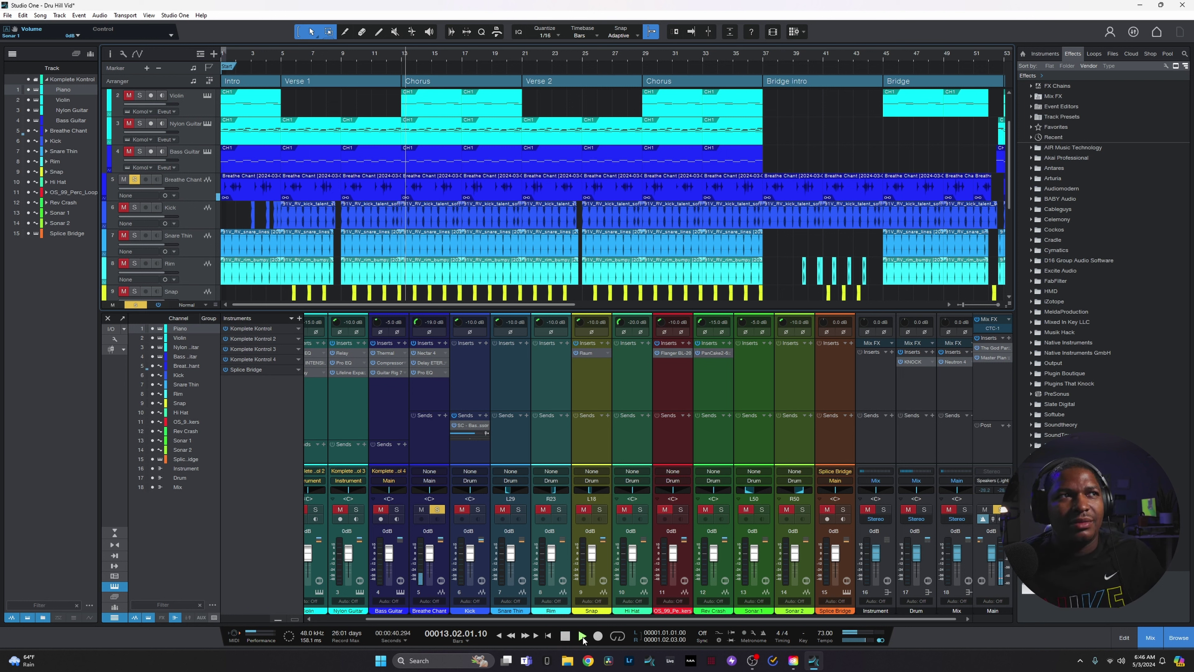
click(565, 636)
click(134, 180)
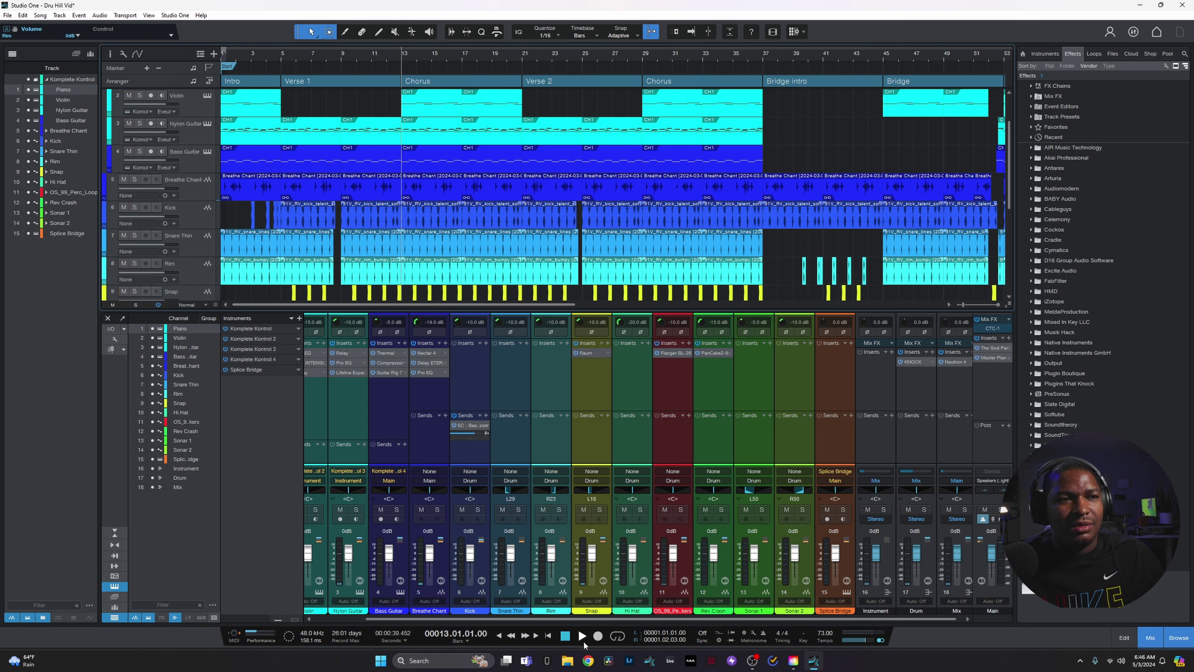
click(583, 636)
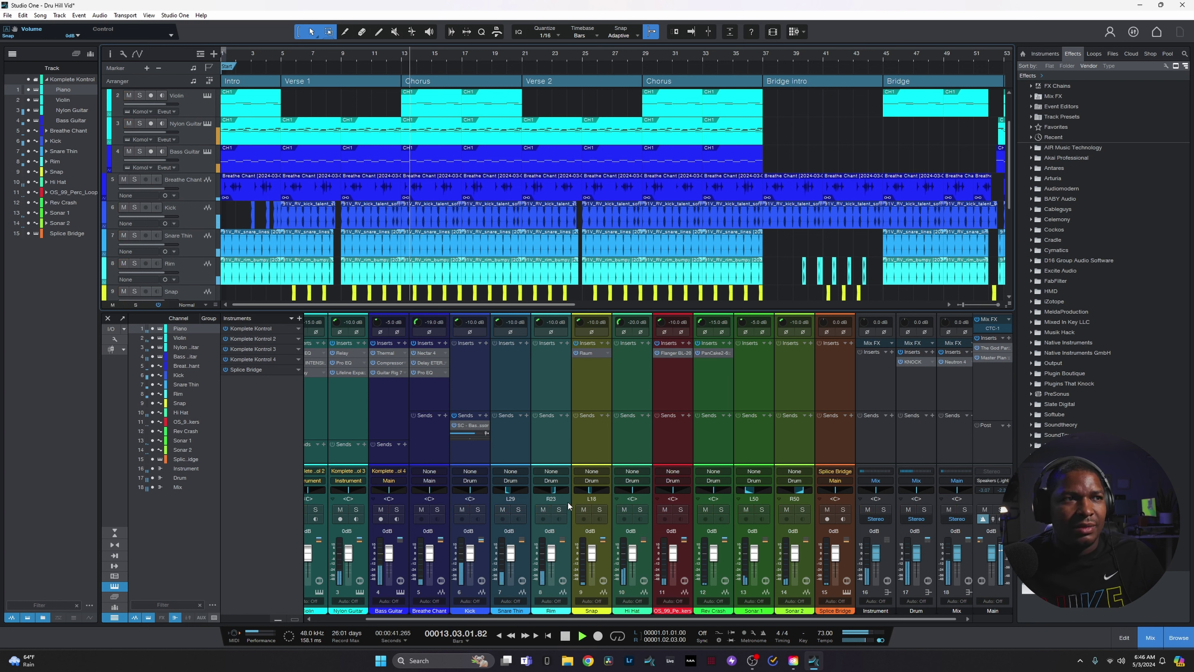